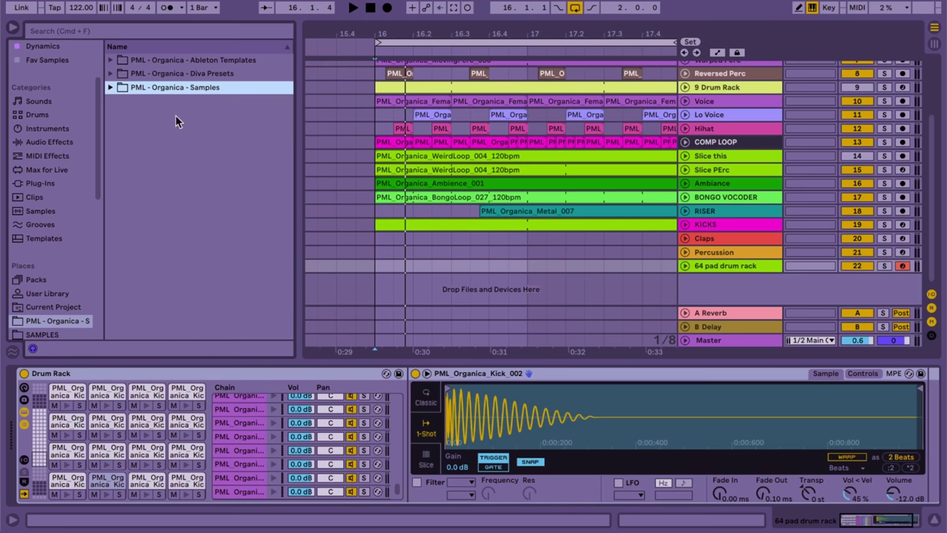
# Load all PML_Organica_Kicks one-shots into the KICKS track's Drum Rack, starting at pad C1
pyautogui.click(177, 114)
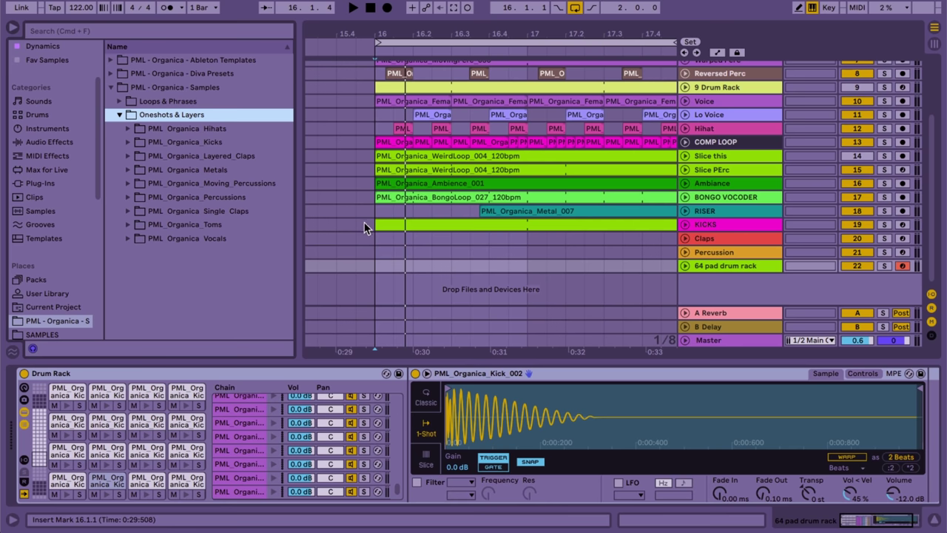
pyautogui.click(128, 142)
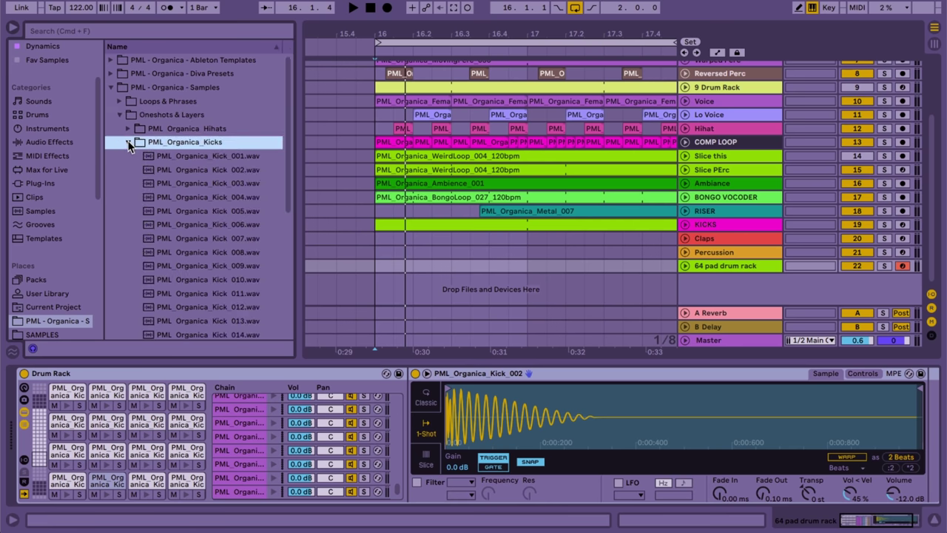
pyautogui.moveTo(202, 217); pyautogui.dragTo(202, 218)
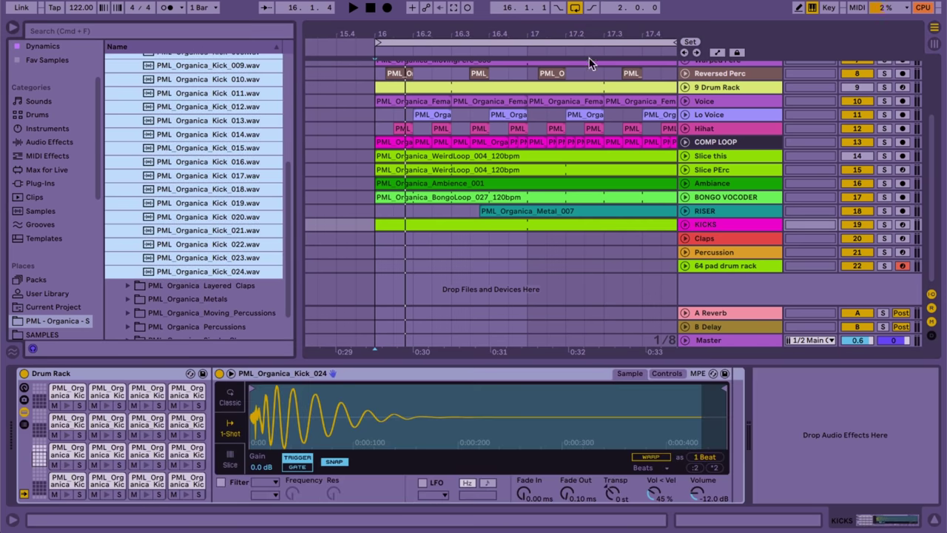
# Move the KICKS clip's four notes up pad by pad from PML_Organica_Kick_019 to audition other kick samples
pyautogui.moveTo(591, 35); pyautogui.dragTo(558, 35)
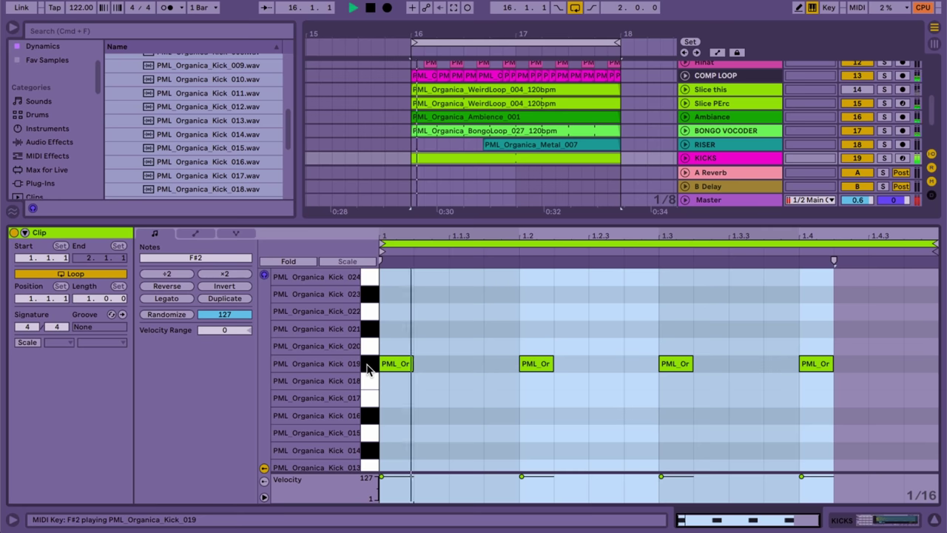
pyautogui.click(367, 369)
pyautogui.press('Up')
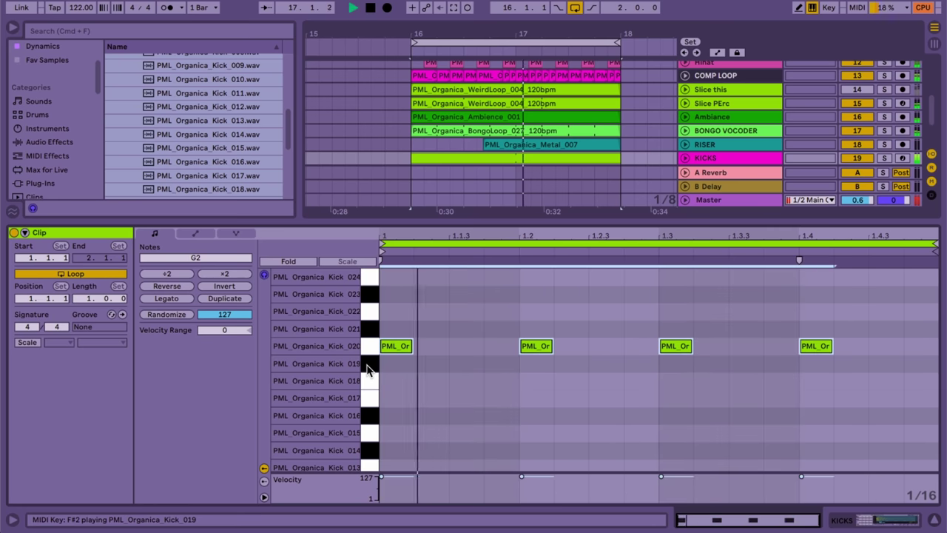
pyautogui.press('Up')
pyautogui.press('Up')
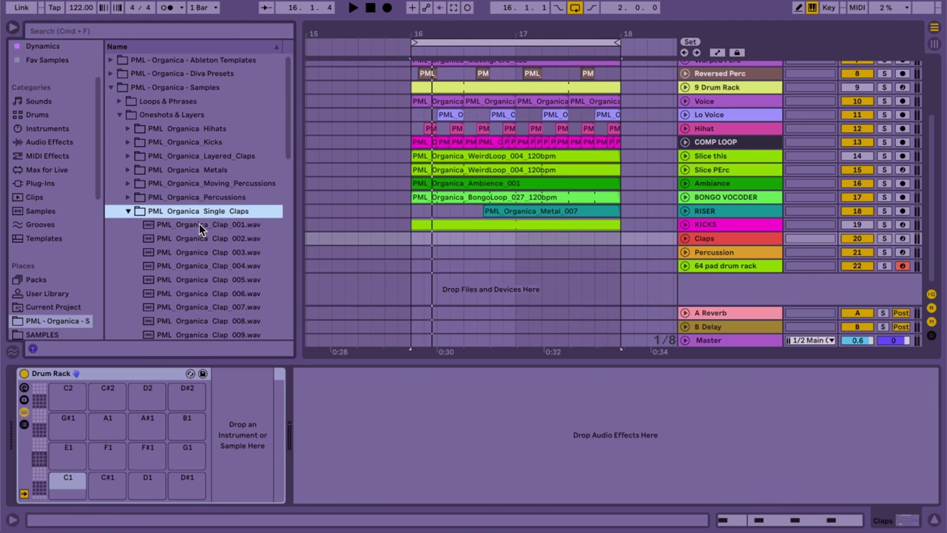
# Fill the Claps track's Drum Rack with the samples from the PML_Organica_Single_Claps folder
pyautogui.click(199, 225)
pyautogui.scroll(-8, 207, 304)
pyautogui.scroll(-8, 208, 303)
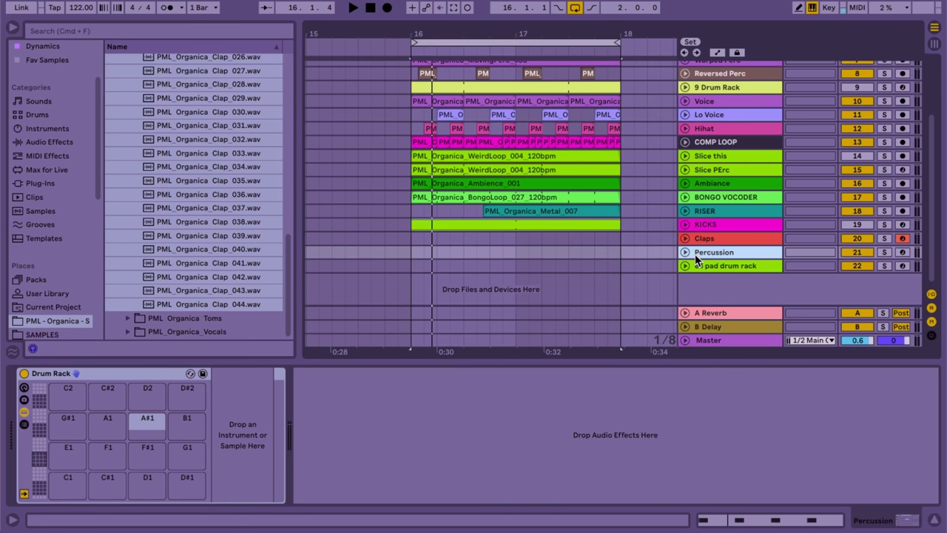
# Fill the Percussion track's Drum Rack with all samples from PML_Organica_Percussions and tidy the opened sample folders
pyautogui.scroll(10, 282, 255)
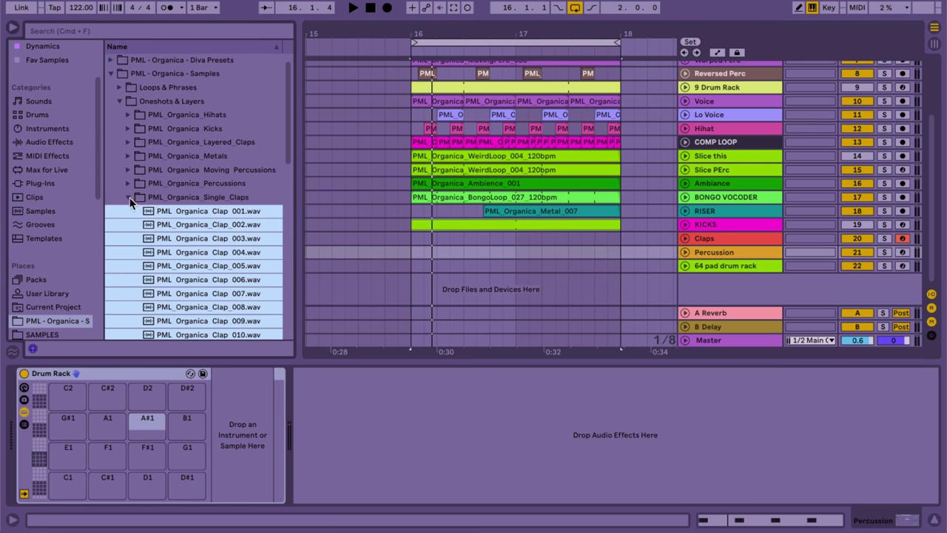
pyautogui.click(129, 199)
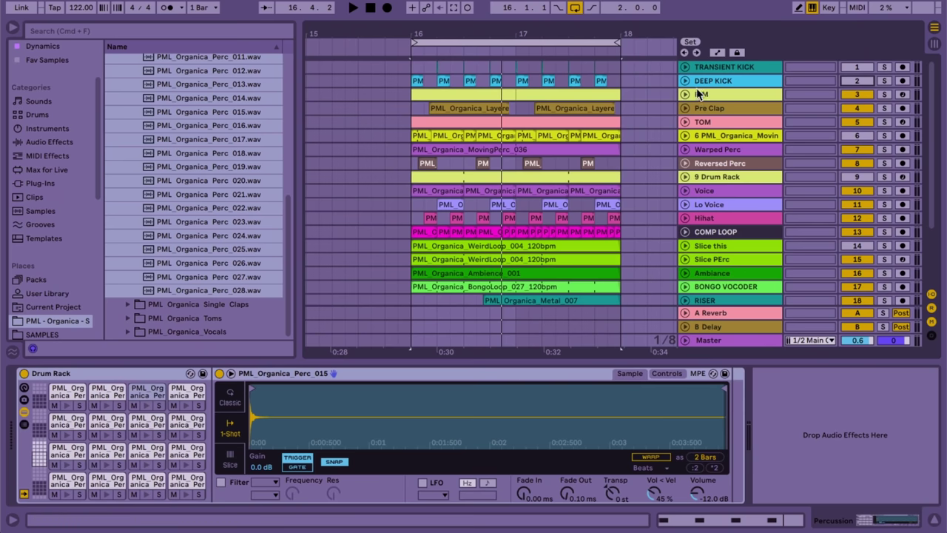
pyautogui.press('super+a')
pyautogui.scroll(5, 165, 239)
pyautogui.click(128, 198)
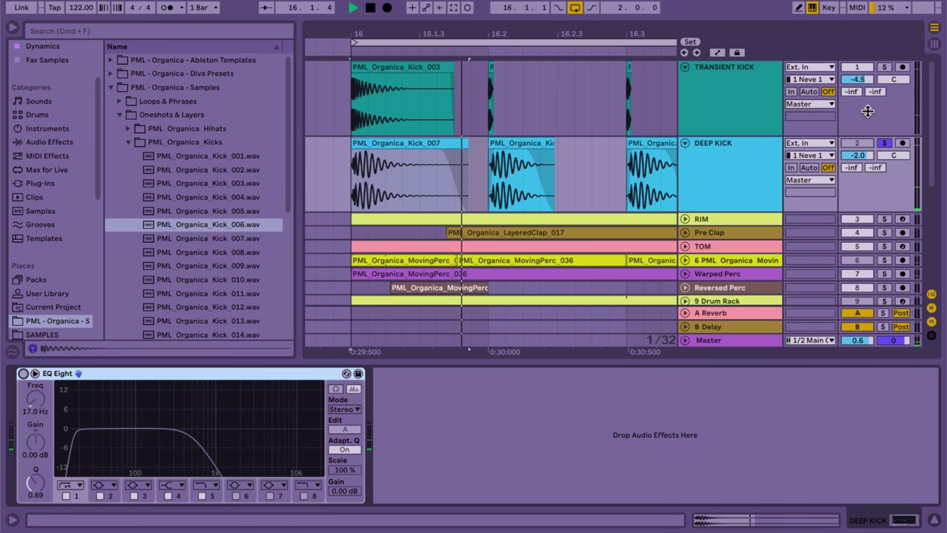
# With TRANSIENT KICK soloed, trim its first kick clip to a very short hit and enable its EQ Eight
pyautogui.click(885, 68)
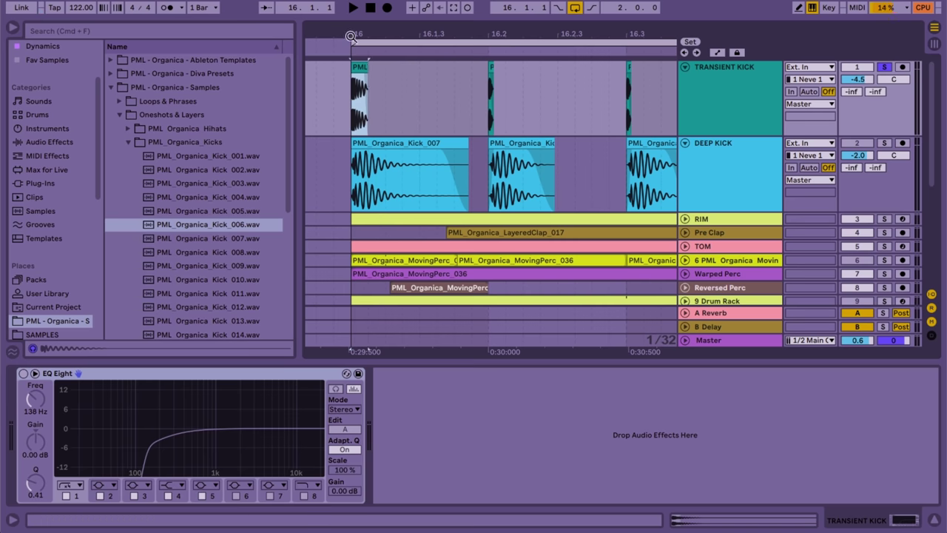
pyautogui.moveTo(351, 36); pyautogui.dragTo(382, 69)
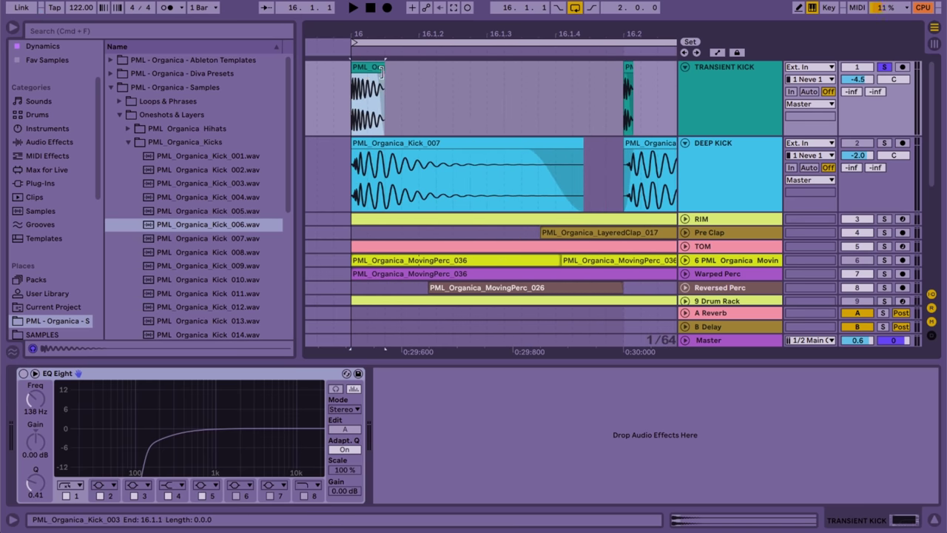
pyautogui.click(23, 374)
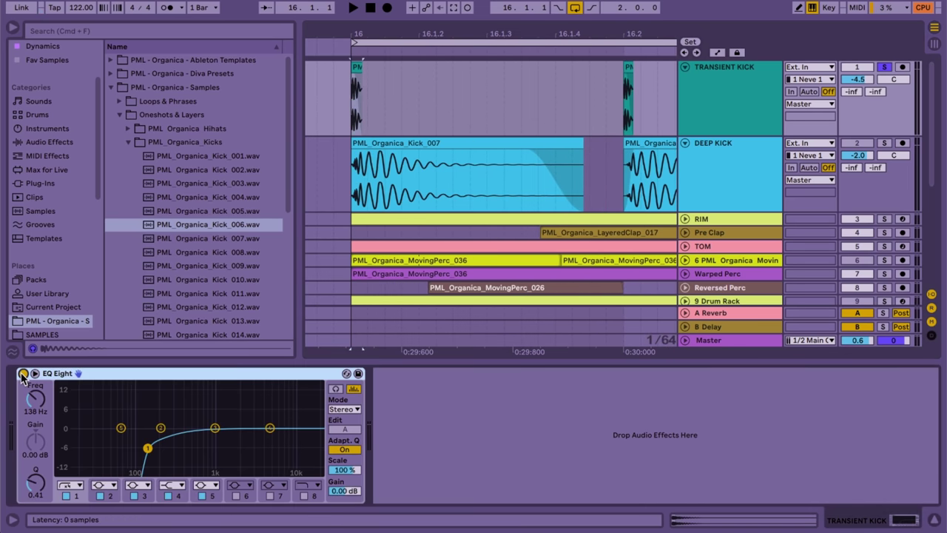
pyautogui.press('space')
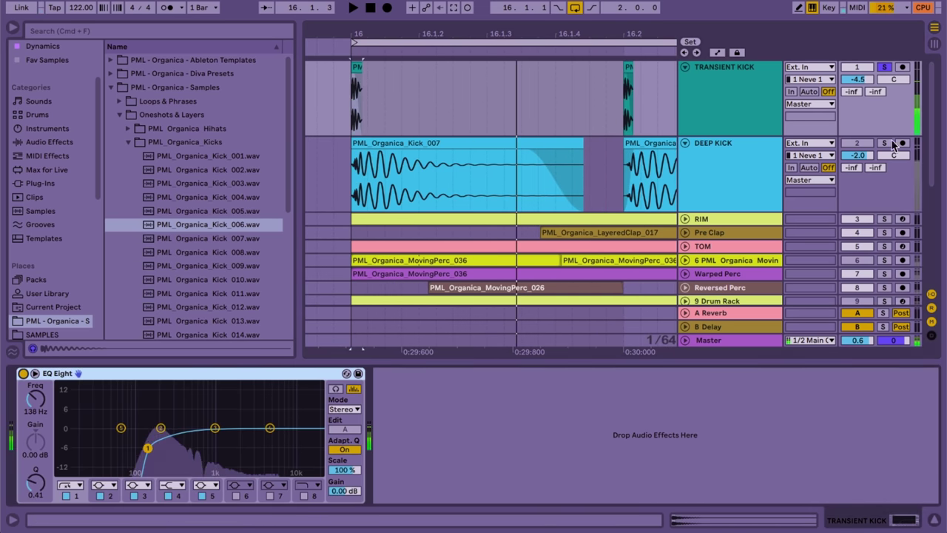
# With DEEP KICK soloed, enable its EQ Eight and add a short fade-in to the first PML_Organica_Kick_007 clip
pyautogui.click(711, 168)
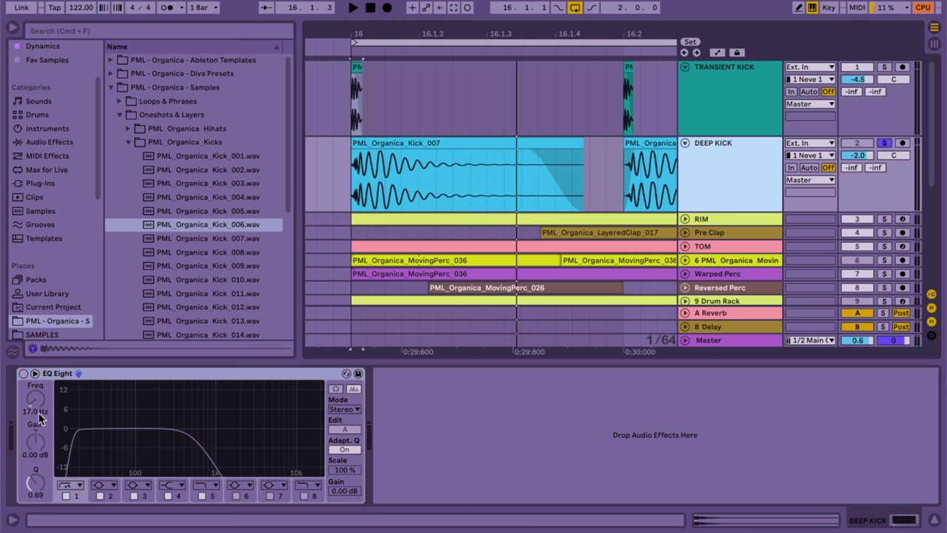
pyautogui.click(23, 374)
pyautogui.click(355, 163)
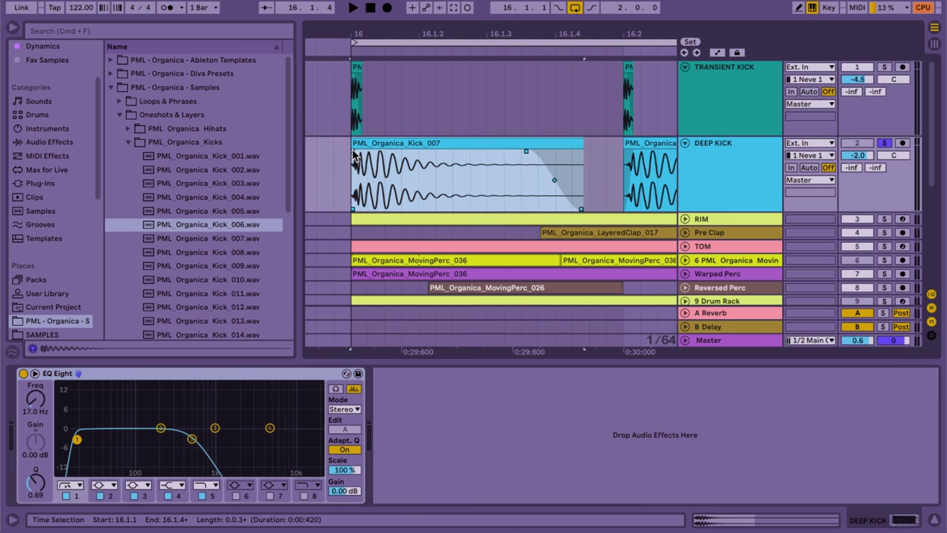
pyautogui.moveTo(353, 152); pyautogui.dragTo(362, 152)
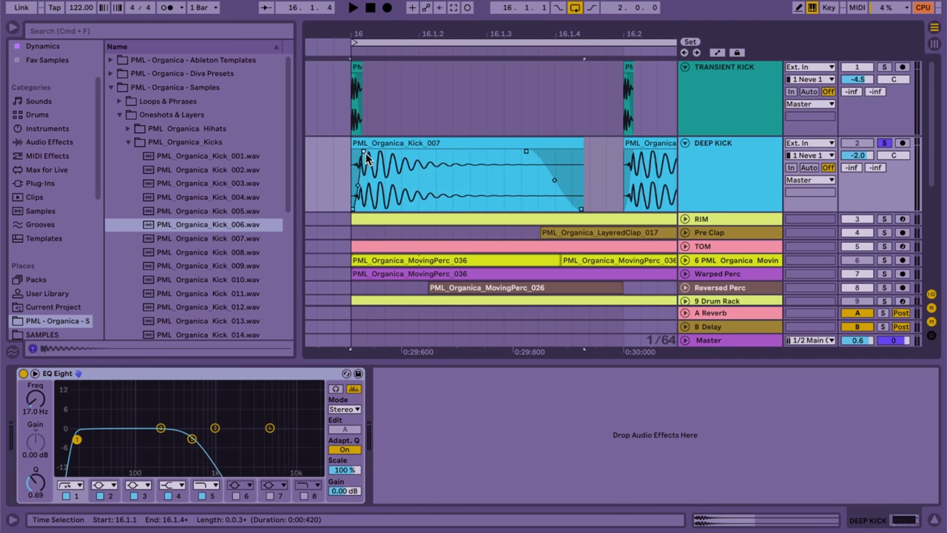
pyautogui.press('space')
# Solo the Pre Clap track and audition its first PML_Organica_LayeredClap_017 clip starting at 16.2.1
pyautogui.moveTo(592, 35); pyautogui.dragTo(467, 9)
pyautogui.press('-')
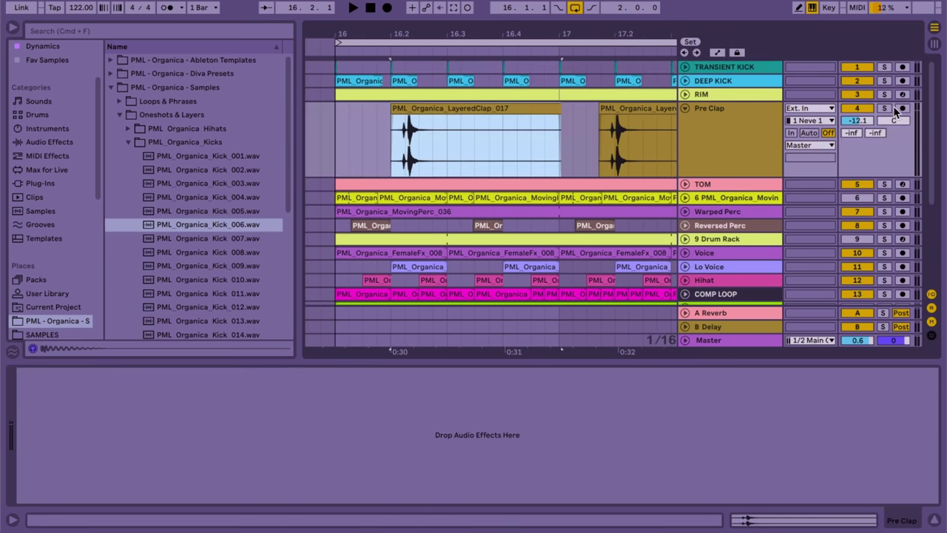
pyautogui.click(887, 109)
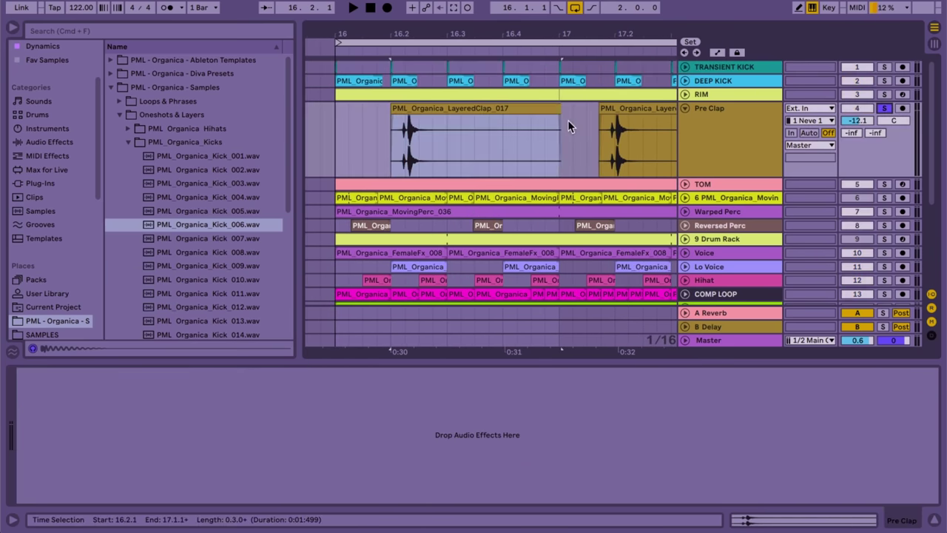
pyautogui.press('space')
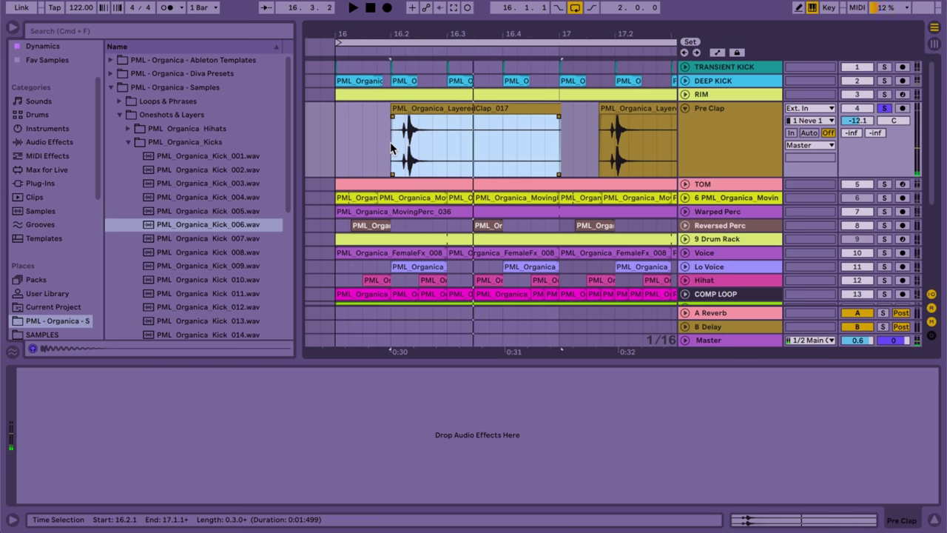
pyautogui.moveTo(408, 36); pyautogui.dragTo(431, 114)
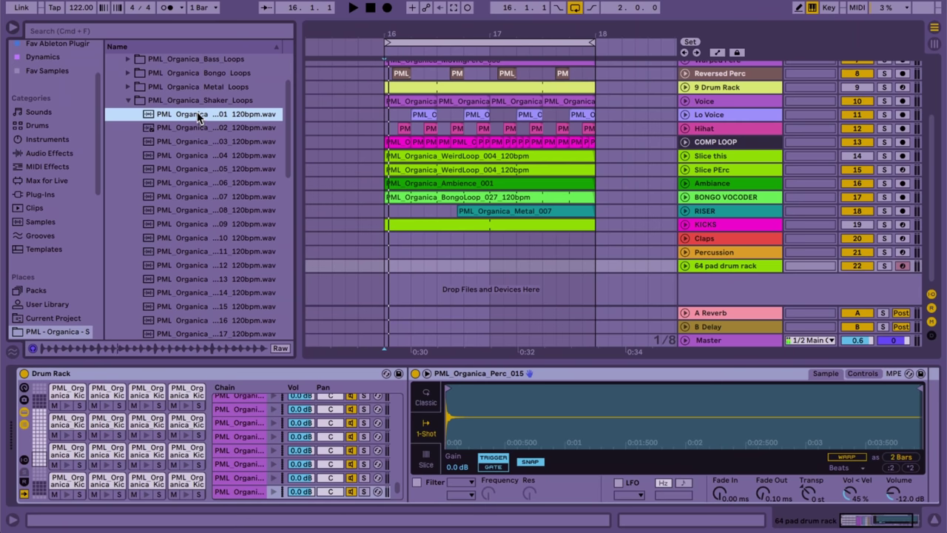
# Place PML_Organica_ShakerLoop_001_120bpm at 16.1.1 on a new audio track and enlarge its waveform view
pyautogui.moveTo(383, 279); pyautogui.dragTo(384, 280)
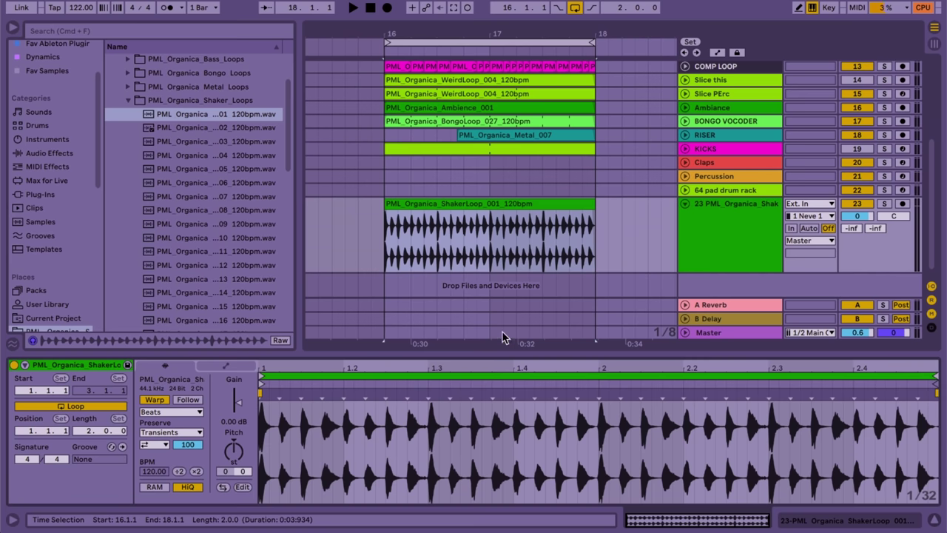
pyautogui.moveTo(499, 355); pyautogui.dragTo(501, 281)
pyautogui.click(526, 402)
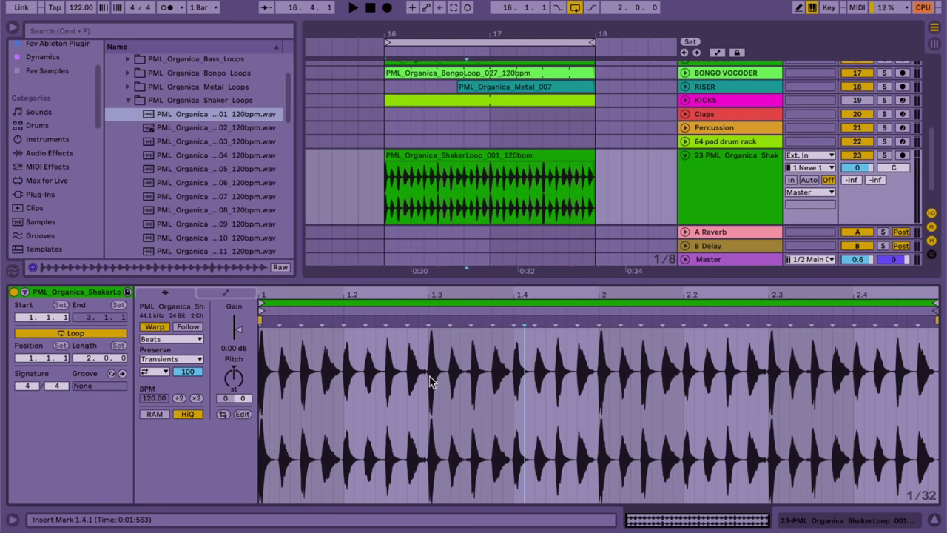
# Loop the one-beat section from 1.3.1 to 1.4.1 of the shaker clip, then shift the loop to position 2.1.2
pyautogui.moveTo(430, 382); pyautogui.dragTo(525, 382)
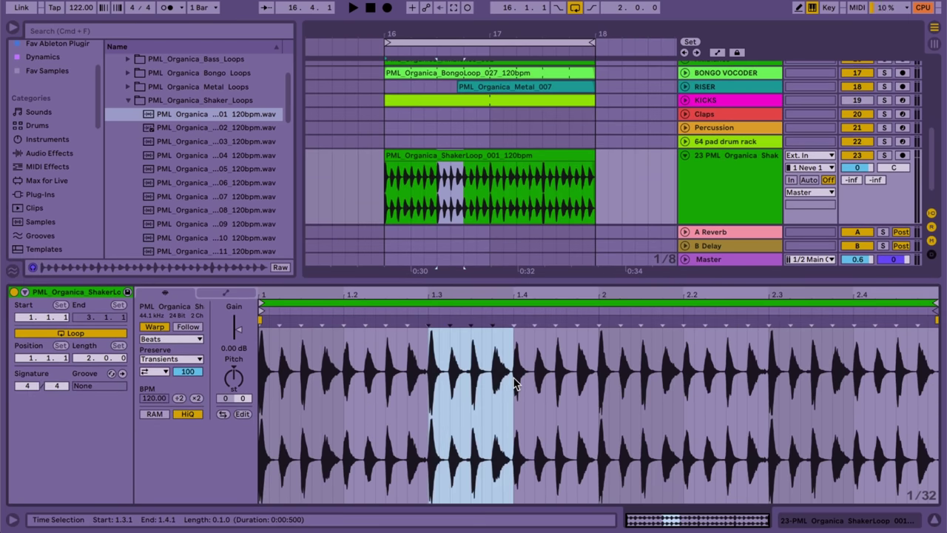
pyautogui.press('super+l')
pyautogui.moveTo(474, 300); pyautogui.dragTo(667, 303)
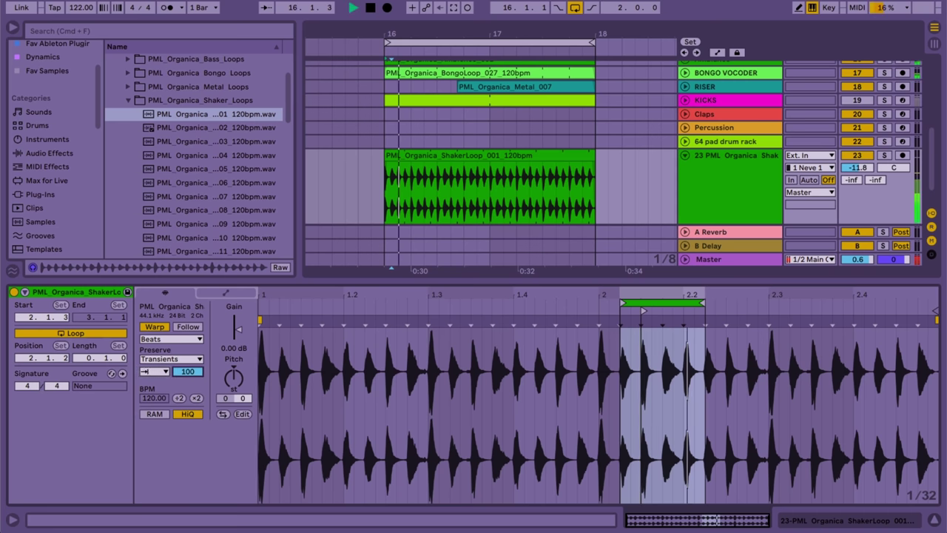
# Set the shaker clip's transient envelope to 13 and transpose it by -2 semitones
pyautogui.write('18')
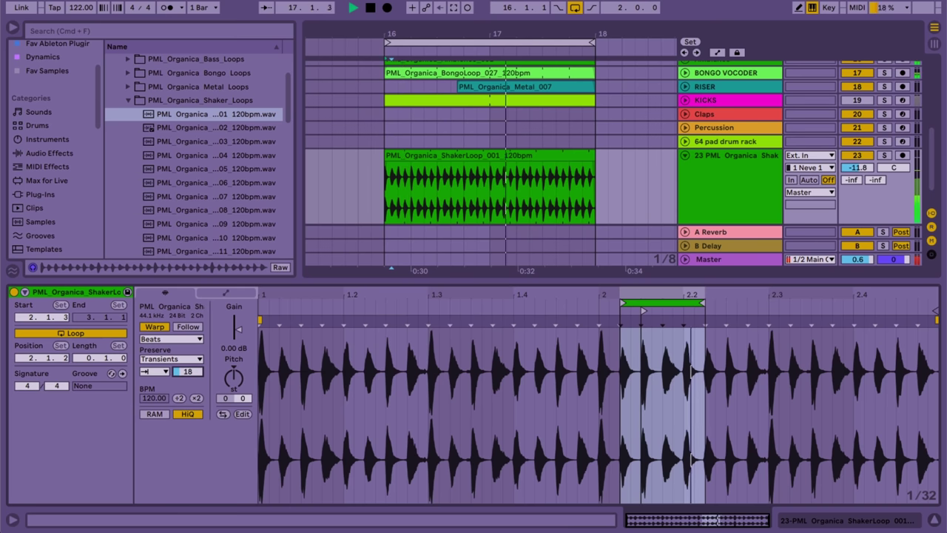
pyautogui.moveTo(187, 373)
pyautogui.mouseDown()
pyautogui.moveTo(232, 382)
pyautogui.moveTo(187, 378)
pyautogui.mouseUp()
pyautogui.press('space')
pyautogui.press('space')
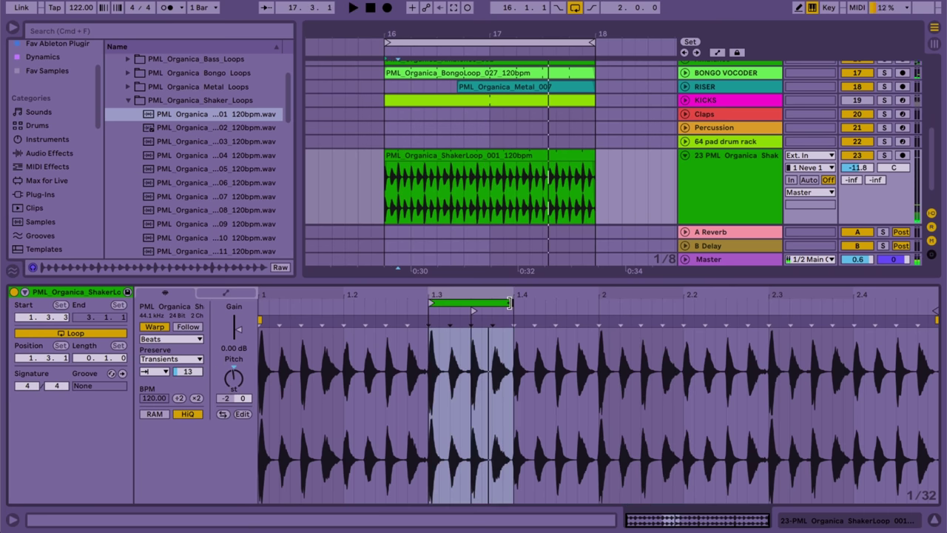
# Move the shaker clip's loop to 1.3.1 with length 0.0.2, then extend the loop end slightly during playback
pyautogui.moveTo(509, 302); pyautogui.dragTo(469, 306)
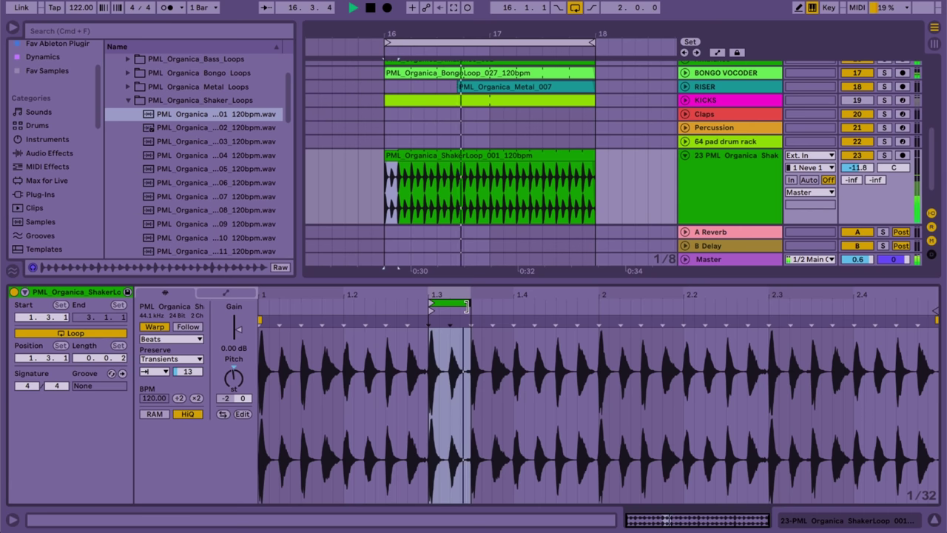
pyautogui.press('space')
pyautogui.moveTo(466, 306); pyautogui.dragTo(489, 306)
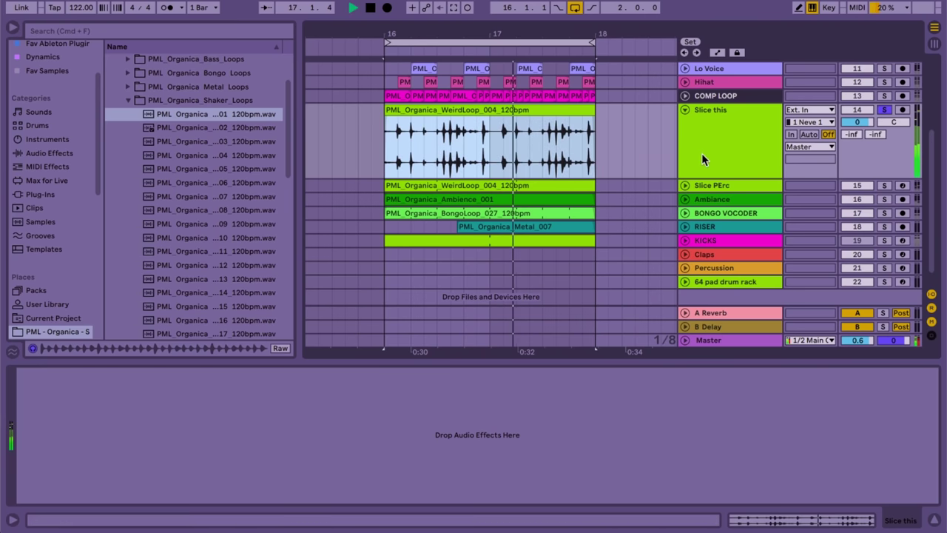
# Slice the PML_Organica_WeirdLoop_004 clip to a new MIDI track per transient, using the Built-in preset with warped timing preserved
pyautogui.press('space')
pyautogui.rightClick(491, 116)
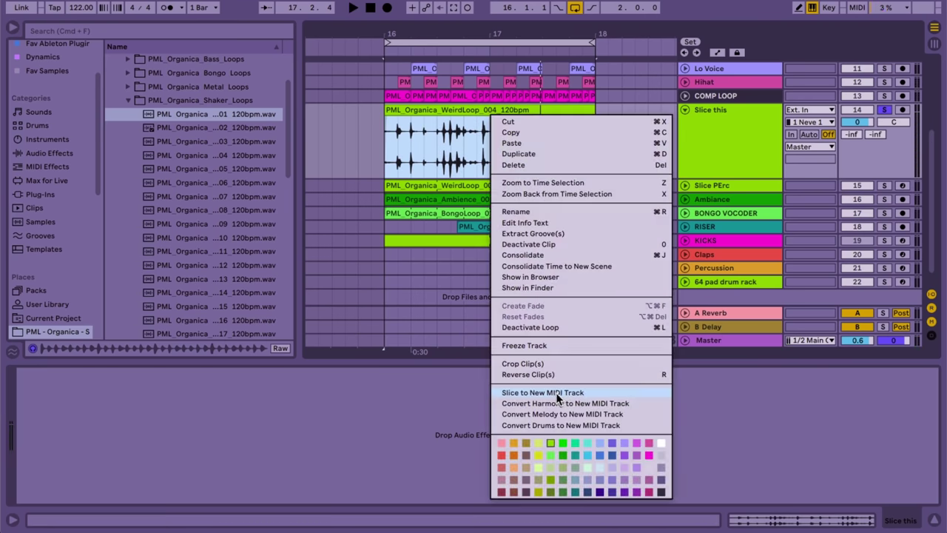
pyautogui.click(543, 393)
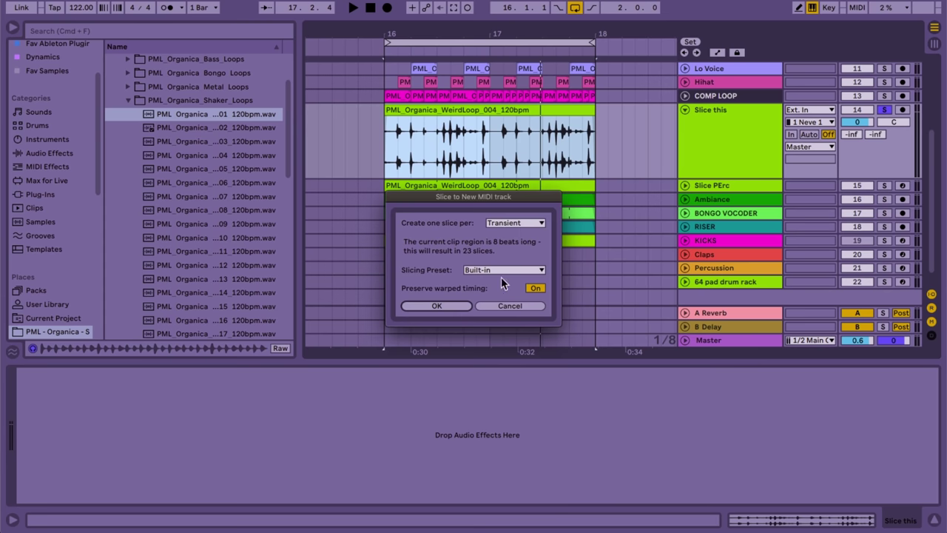
pyautogui.click(437, 305)
# Solo the new sliced MIDI track and select all slice notes in its clip
pyautogui.click(883, 186)
pyautogui.click(498, 186)
pyautogui.doubleClick(498, 186)
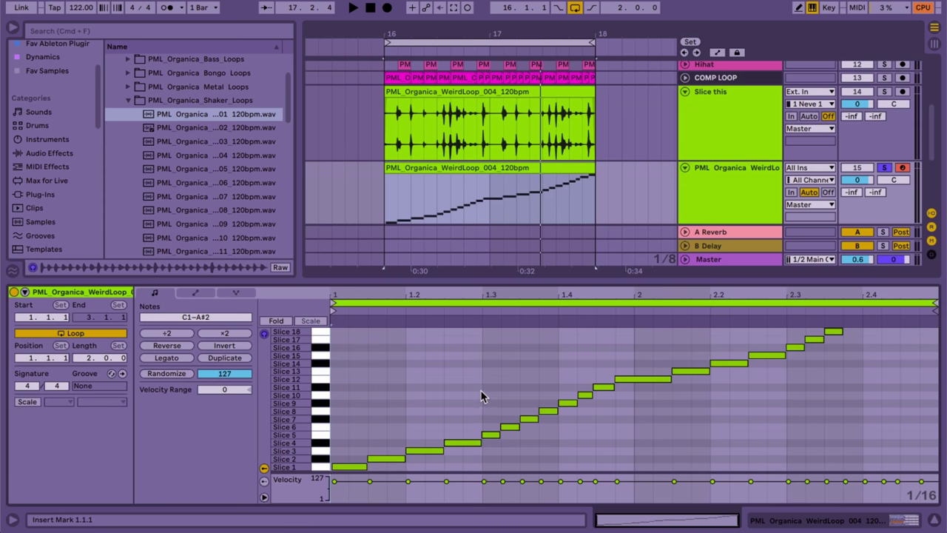
pyautogui.click(472, 377)
pyautogui.hotkey('ctrl', 'a')
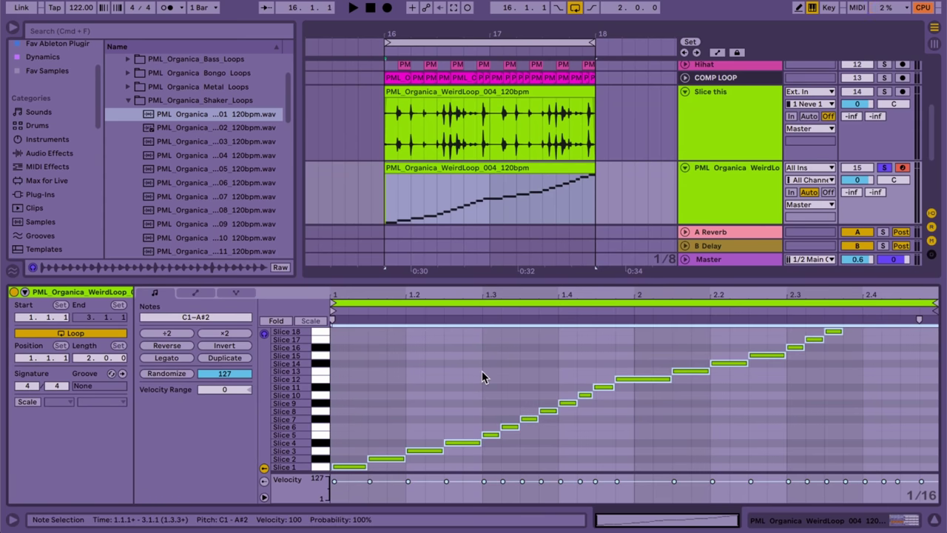
# Try adjusting the Attack macro on the sliced loop's rack, undo the change and check playback
pyautogui.hotkey('shift', 'Tab')
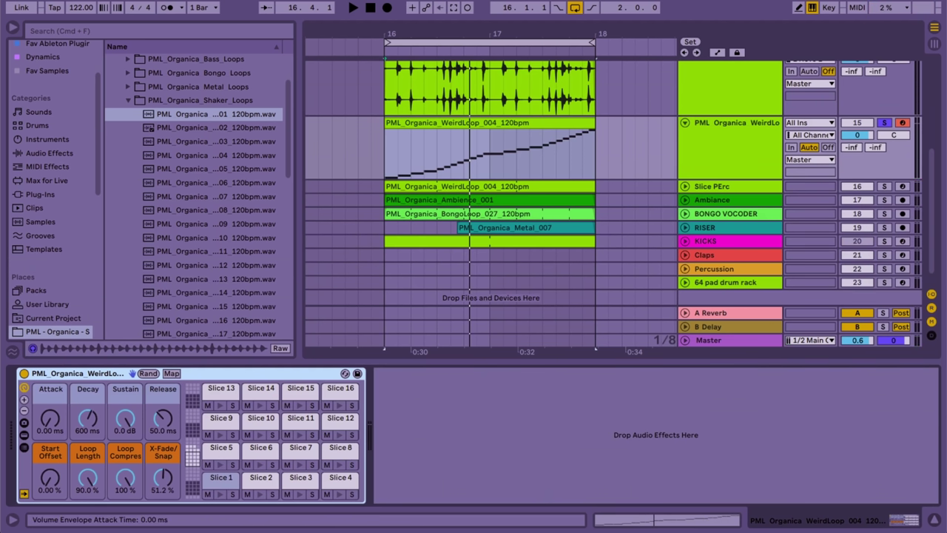
pyautogui.moveTo(50, 419); pyautogui.dragTo(50, 420)
pyautogui.press('super+z')
pyautogui.press('space')
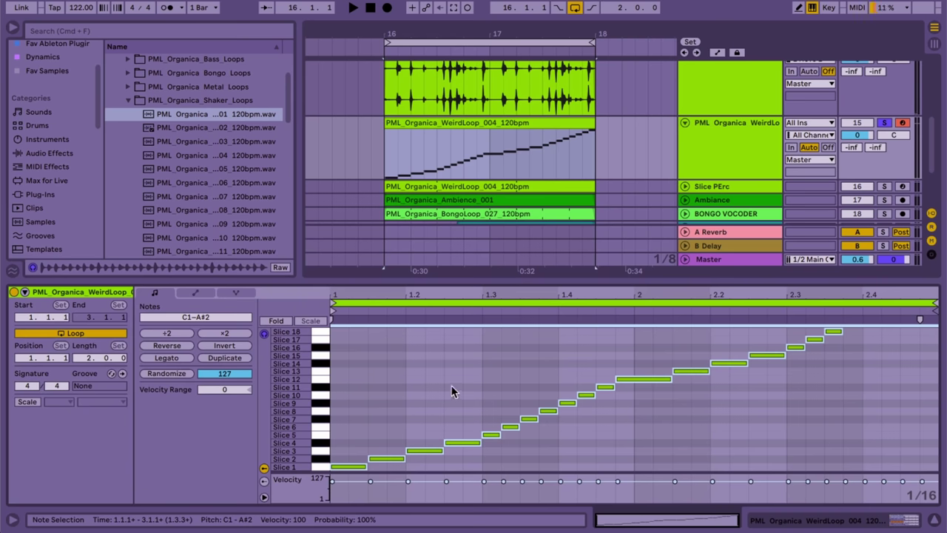
# Set the sliced clip's loop to span its first four slice notes, with length 0.2.0
pyautogui.moveTo(484, 381); pyautogui.dragTo(301, 479)
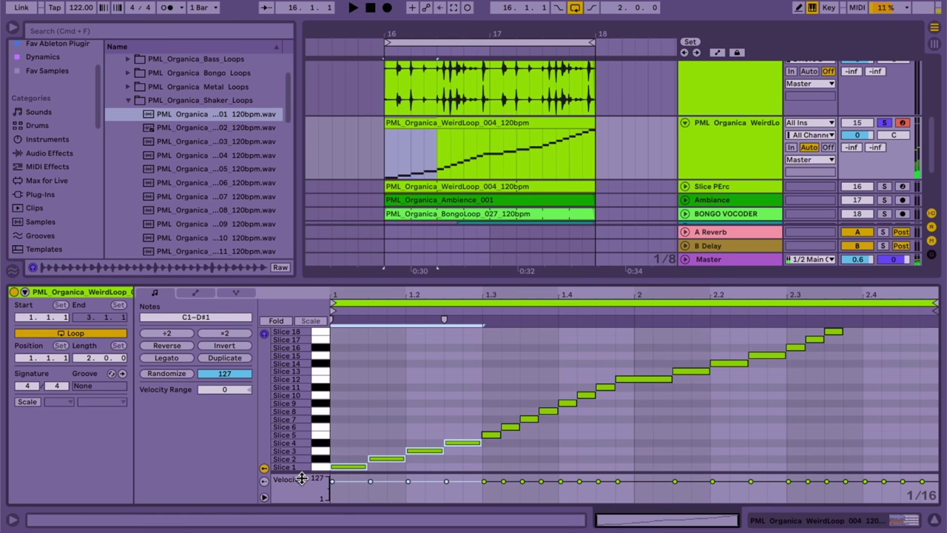
pyautogui.press('super+l')
# Move the fourth note in the loop up to Slice 10 and lengthen the clip's loop slightly
pyautogui.click(464, 444)
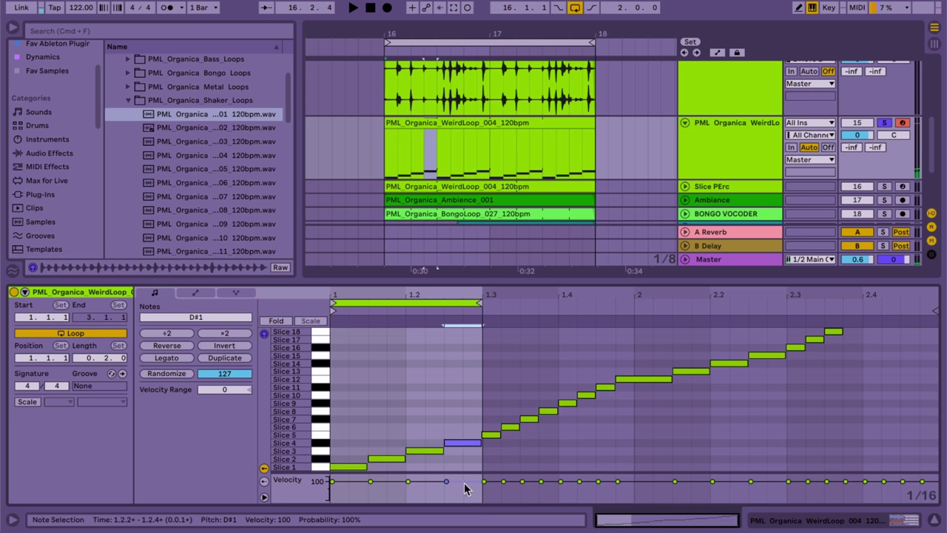
pyautogui.press('Up')
pyautogui.press('Up')
pyautogui.press('Up')
pyautogui.press('Up')
pyautogui.press('Up')
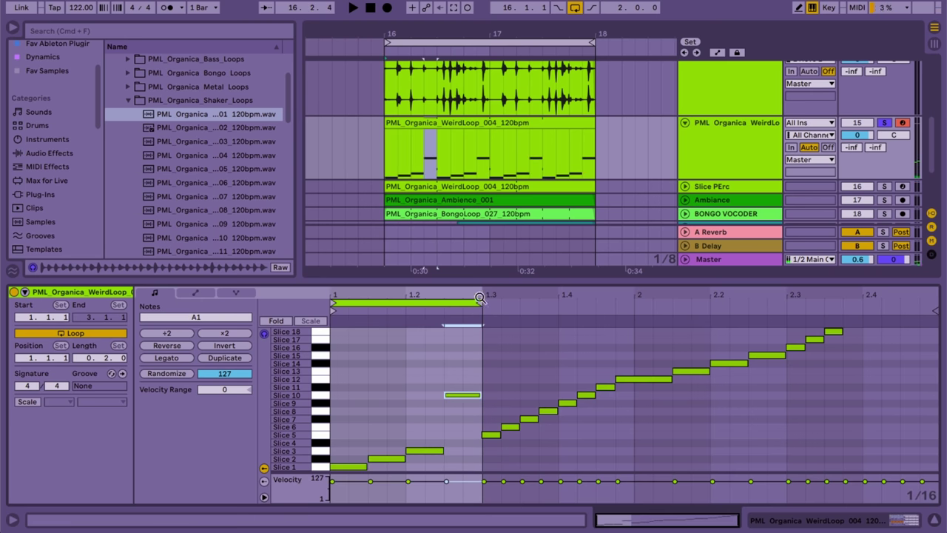
pyautogui.moveTo(483, 307); pyautogui.dragTo(518, 304)
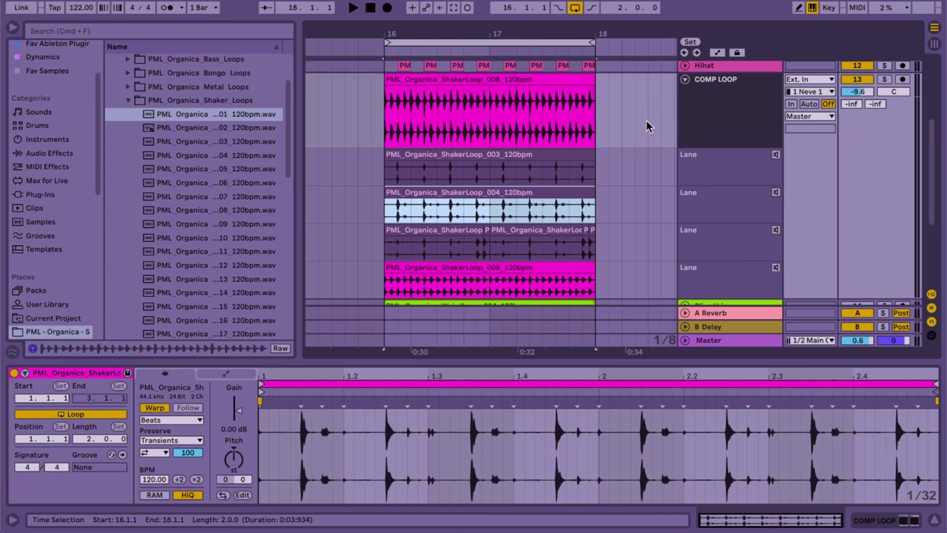
# Comp the COMP LOOP track with short sections from the ShakerLoop_004, ShakerLoop_003 and third take lanes, and play it from bar 16
pyautogui.scroll(-2, 511, 165)
pyautogui.scroll(2, 452, 161)
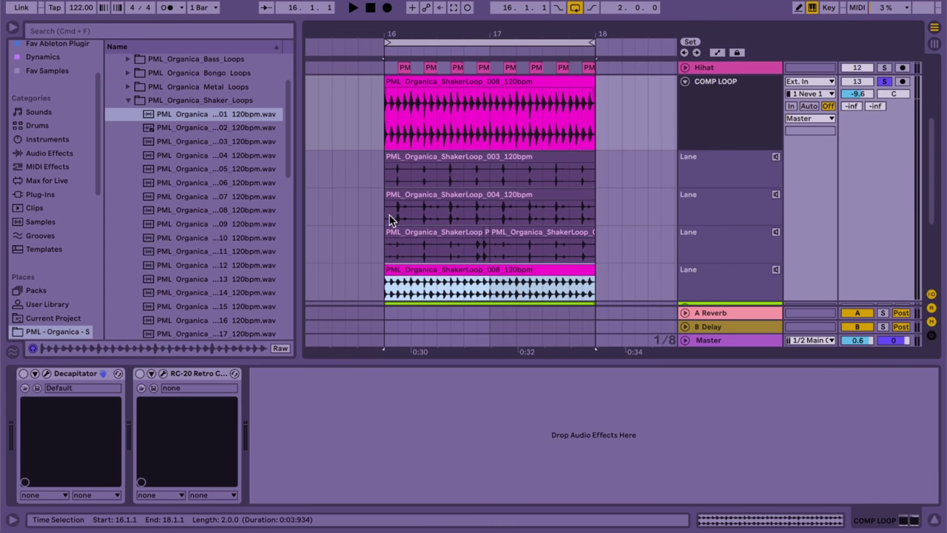
pyautogui.moveTo(390, 219); pyautogui.dragTo(412, 219)
pyautogui.moveTo(450, 178); pyautogui.dragTo(476, 177)
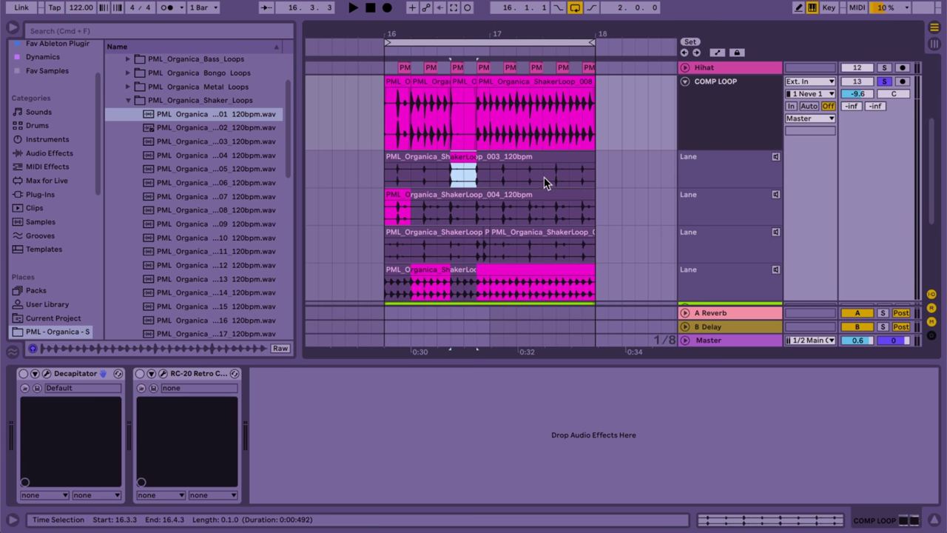
pyautogui.moveTo(545, 178); pyautogui.dragTo(579, 188)
pyautogui.moveTo(570, 251); pyautogui.dragTo(595, 251)
pyautogui.click(384, 123)
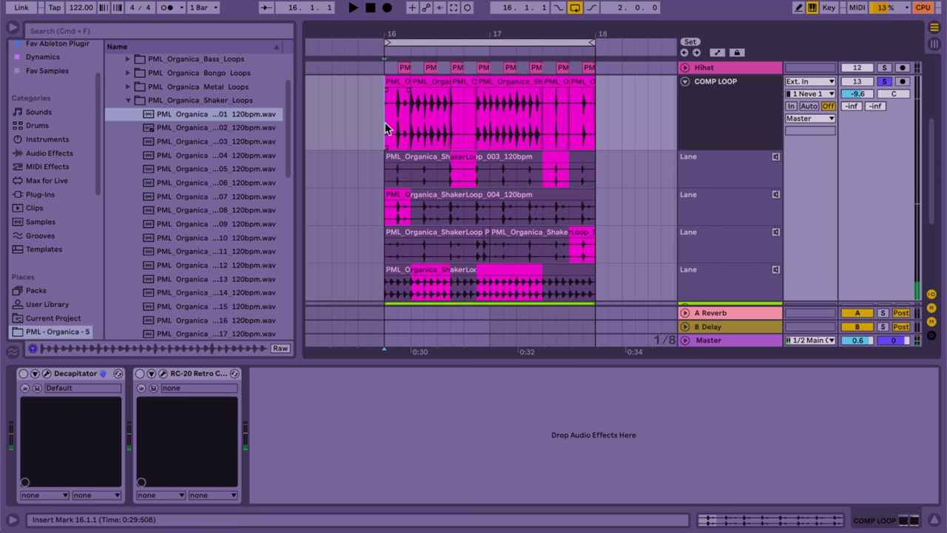
pyautogui.press('space')
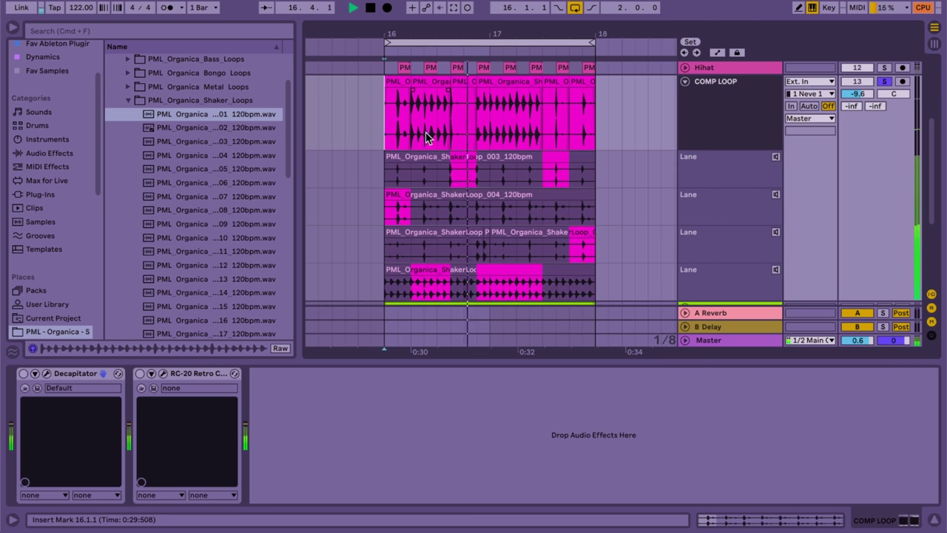
# Turn on the Decapitator and RC-20 effects on the COMP LOOP track
pyautogui.click(725, 128)
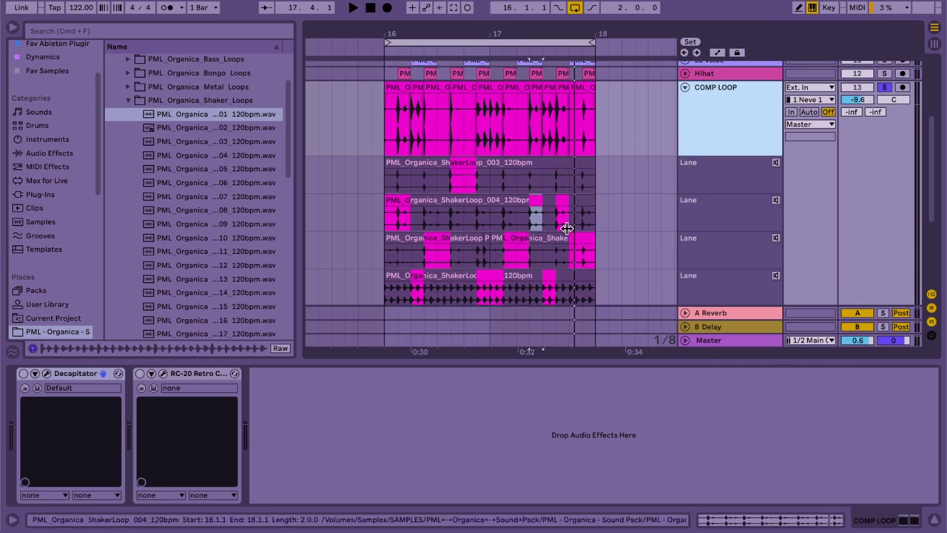
pyautogui.click(23, 374)
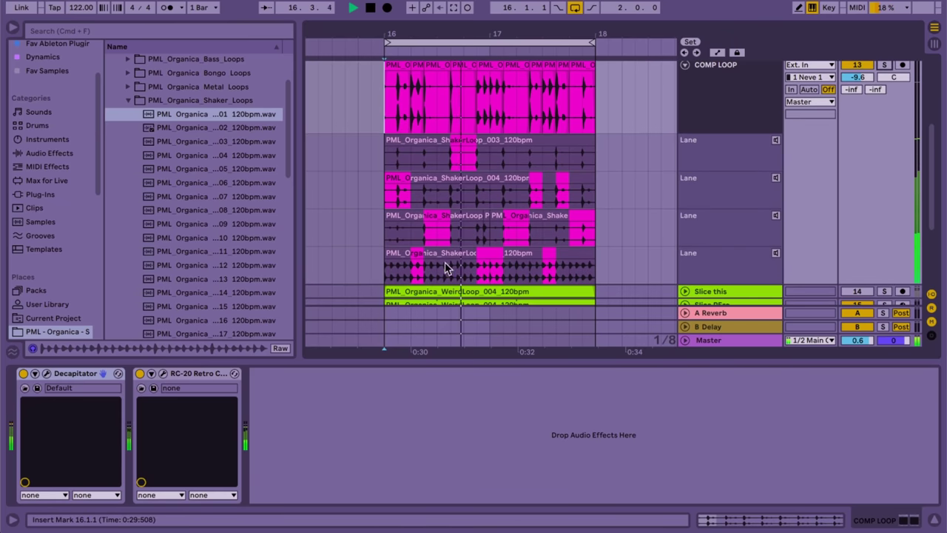
# Refine the shaker comp during playback, using ShakerLoop_008 from 16.1.3 to 16.2.1 and ShakerLoop_004 from 16.2.1 to 16.2.3
pyautogui.moveTo(419, 276); pyautogui.dragTo(426, 202)
pyautogui.press('Return')
pyautogui.click(416, 199)
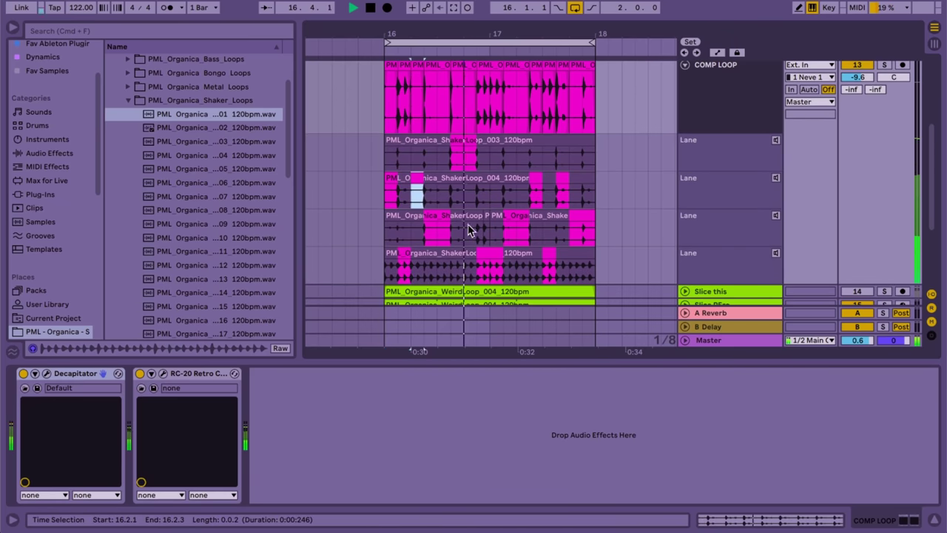
pyautogui.click(549, 267)
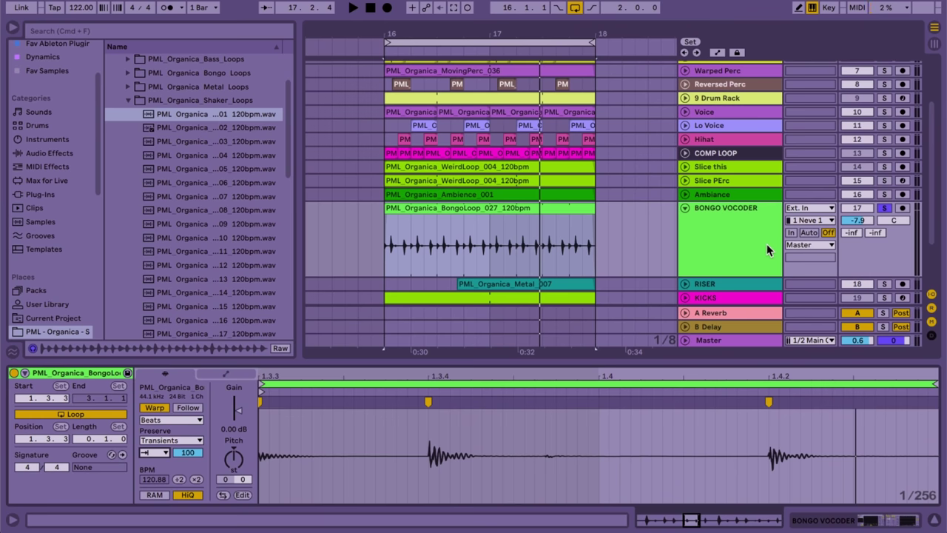
# Audition the soloed bongo loop, setting its transient envelope to 35 and transposing it by -2 semitones
pyautogui.press('space')
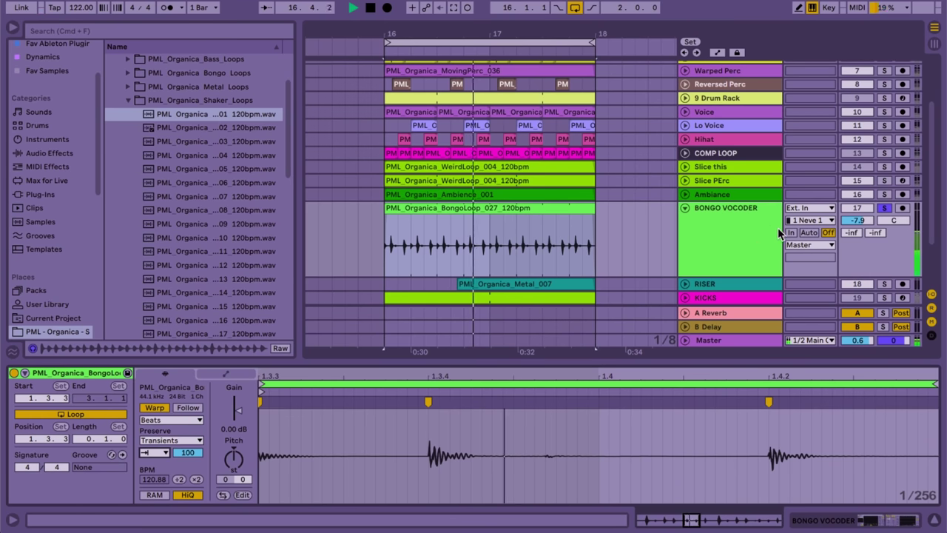
pyautogui.press('space')
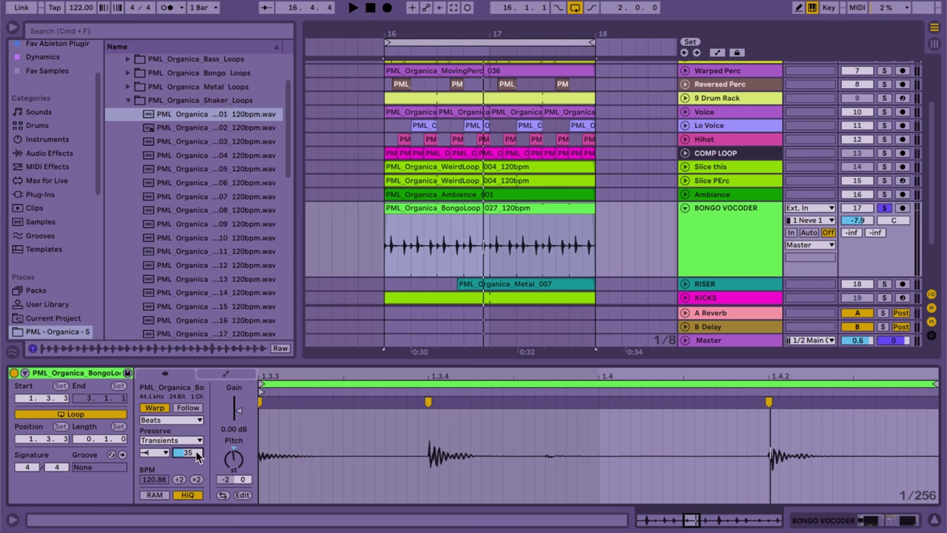
pyautogui.press('space')
# Turn on the Vocoder and the sidechained Compressor on the BONGO VOCODER track and audition the result
pyautogui.click(735, 235)
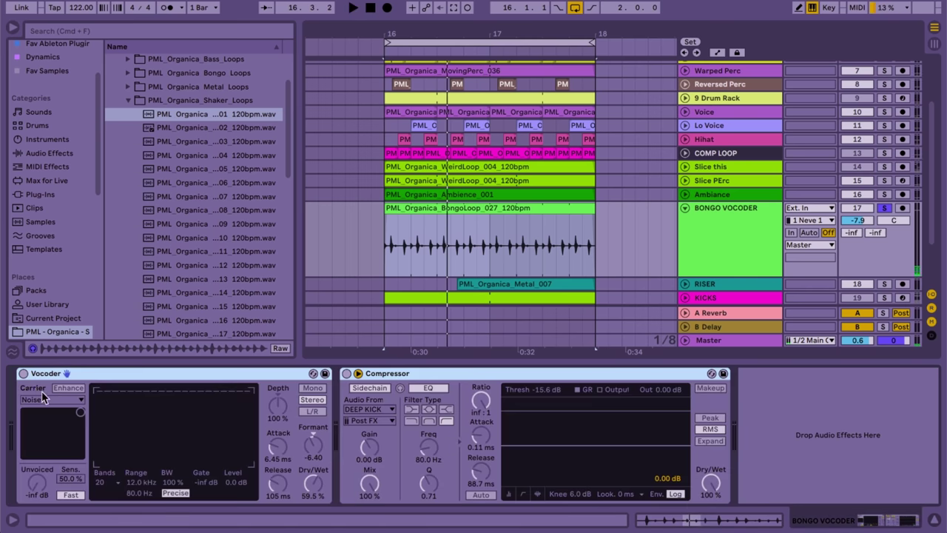
pyautogui.click(24, 373)
pyautogui.click(346, 373)
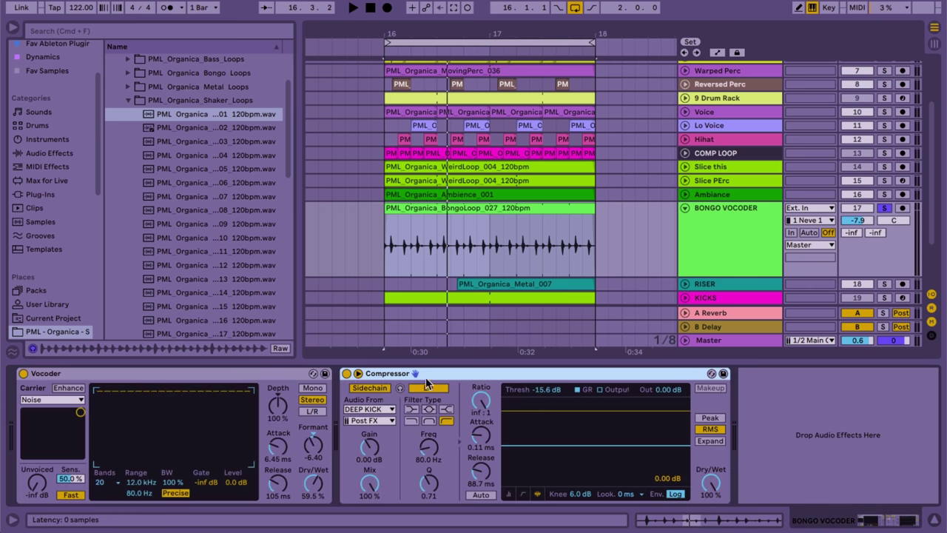
pyautogui.press('space')
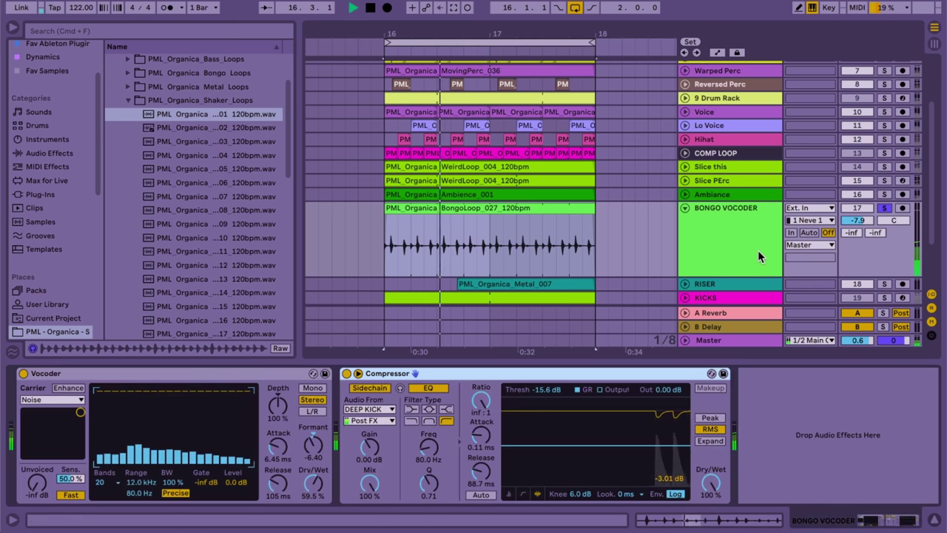
# Unsolo the BONGO VOCODER track and set its volume to -6.4 dB while listening to the full mix
pyautogui.click(885, 208)
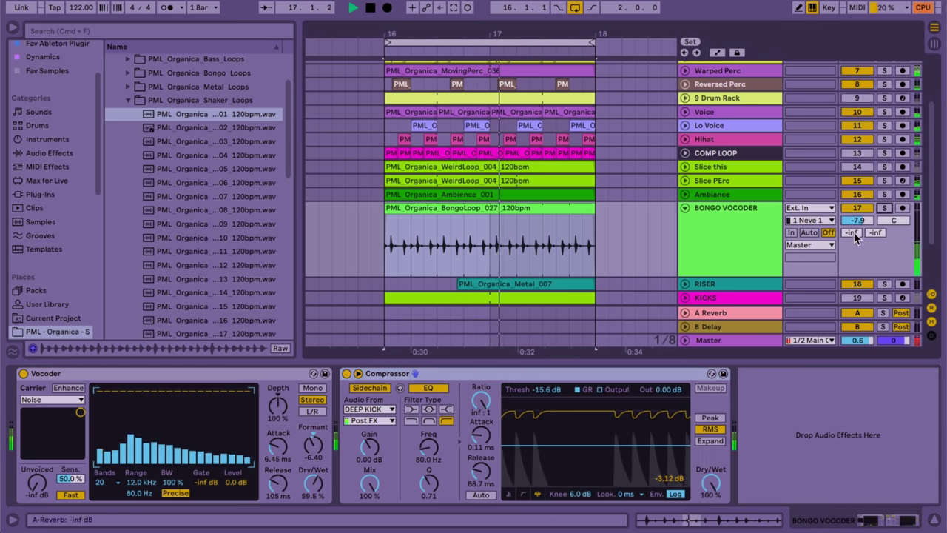
pyautogui.moveTo(855, 221); pyautogui.dragTo(856, 211)
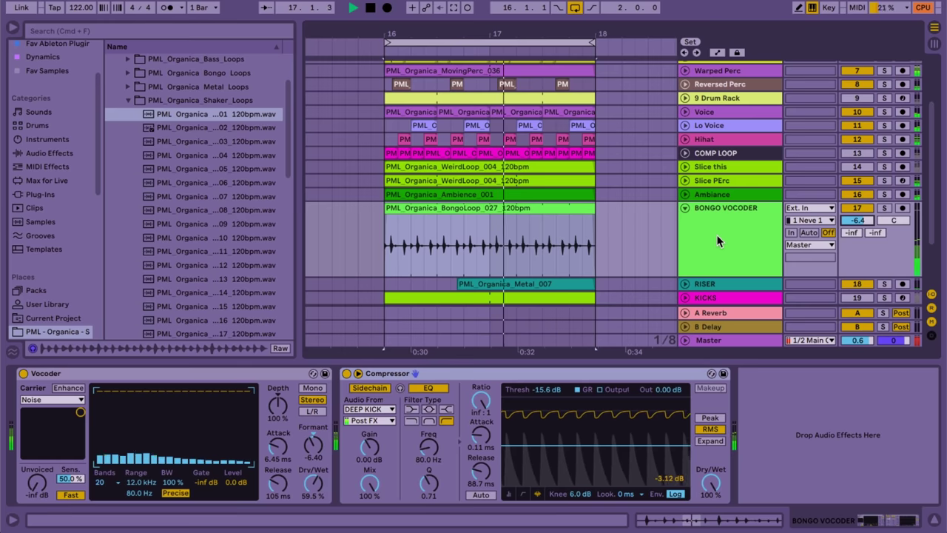
pyautogui.press('space')
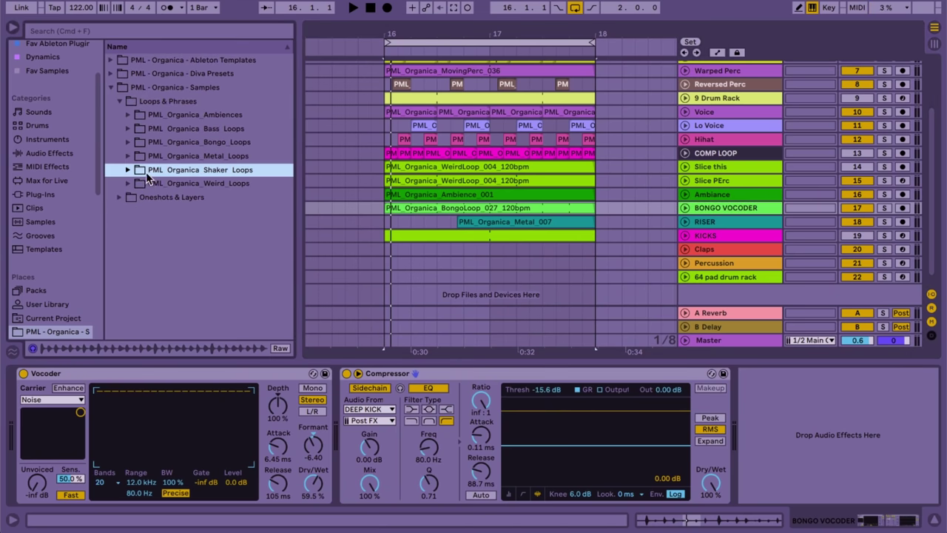
# Add PML_Organica_Metal_007 from the one-shot metals to a new track below RISER, reversed and transposed by -26 semitones
pyautogui.click(120, 101)
pyautogui.click(120, 114)
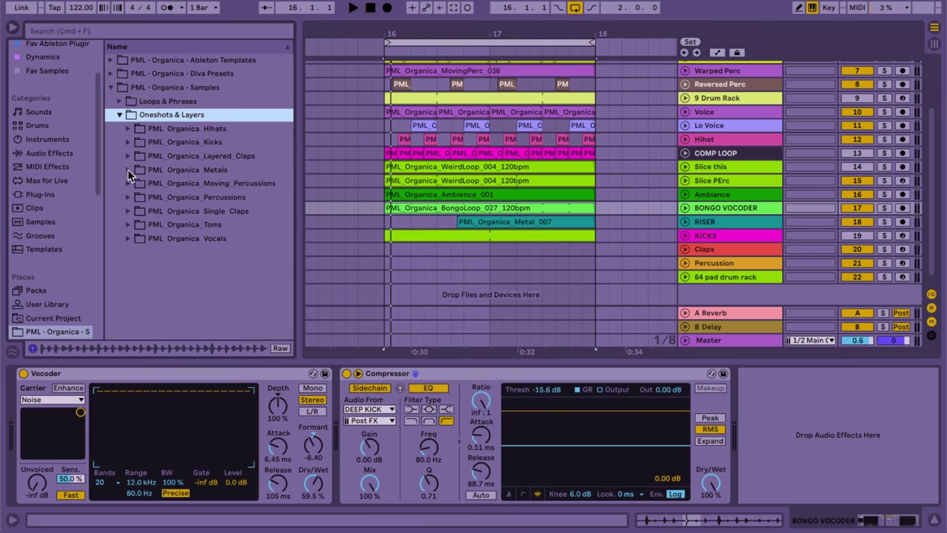
pyautogui.click(128, 170)
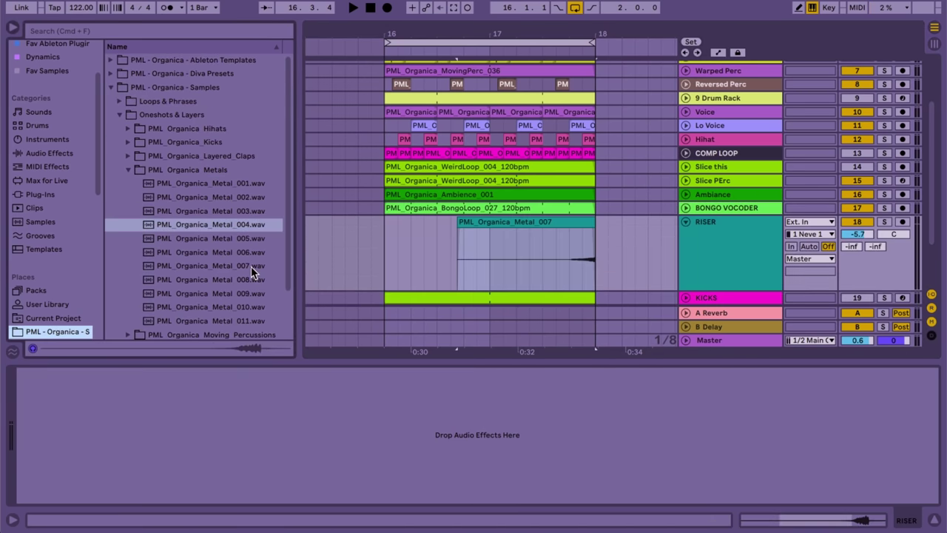
pyautogui.moveTo(251, 267); pyautogui.dragTo(444, 237)
pyautogui.click(596, 221)
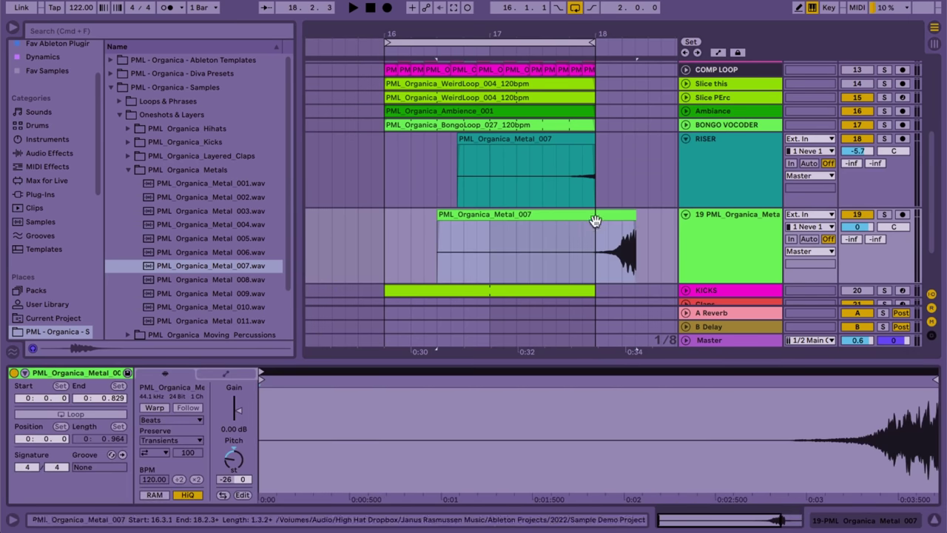
# Move the new Metal_007 clip to start at 16.2.1 and delete the part after 18.1.1
pyautogui.moveTo(606, 218); pyautogui.dragTo(579, 218)
pyautogui.moveTo(596, 259); pyautogui.dragTo(626, 269)
pyautogui.press('Delete')
# Lower the new Metal_007 track's volume to -8.4 dB and check the riser in playback
pyautogui.moveTo(857, 226); pyautogui.dragTo(857, 234)
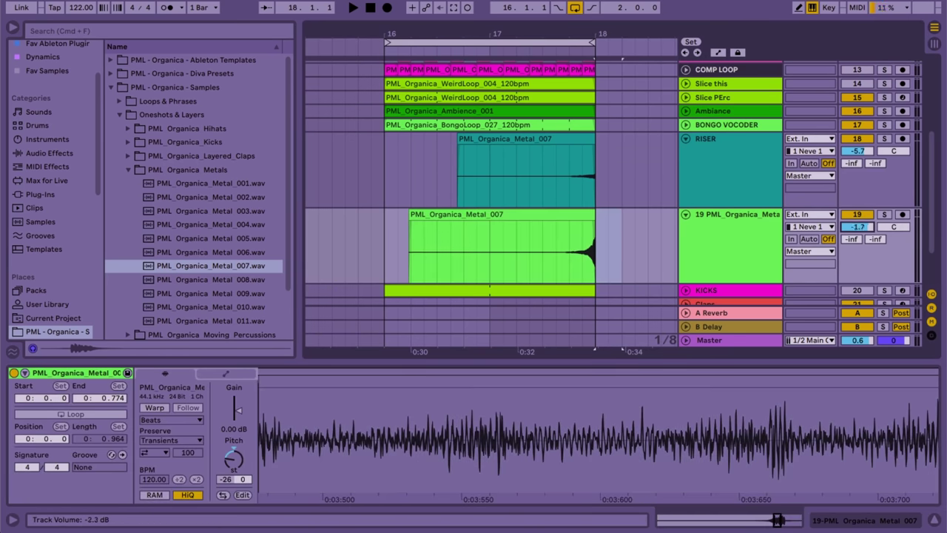
pyautogui.press('space')
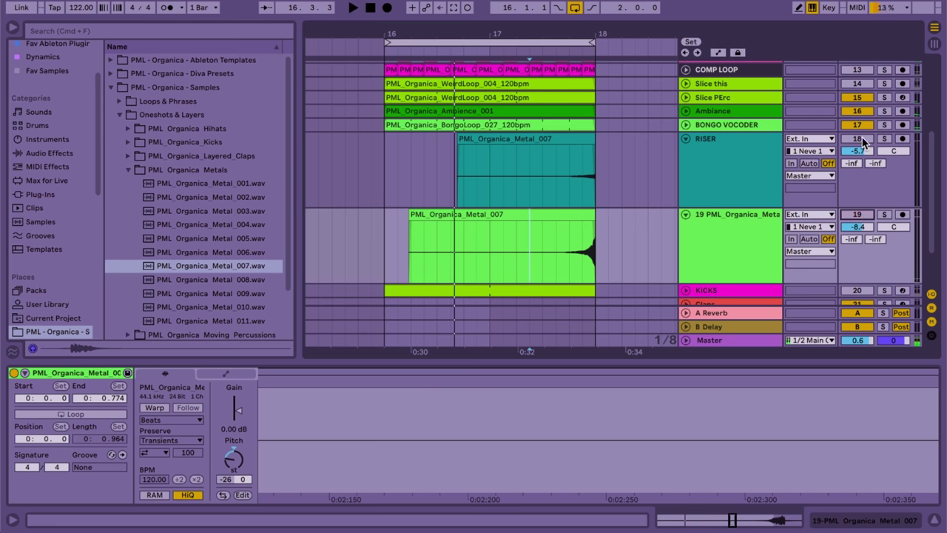
pyautogui.click(567, 187)
pyautogui.press('space')
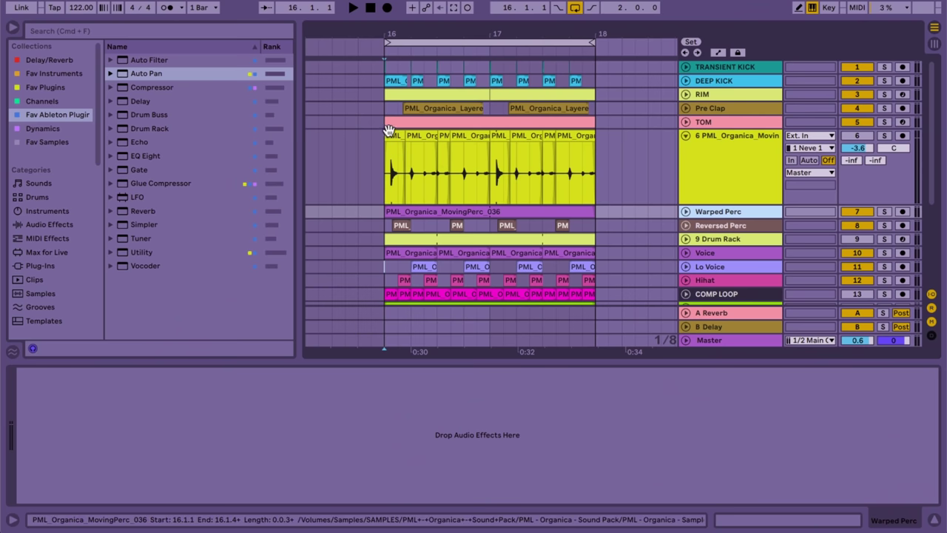
# Add the PML_Organica_MovingPerc_036 sample at 16.1.1 on a new track above Warped Perc
pyautogui.click(211, 332)
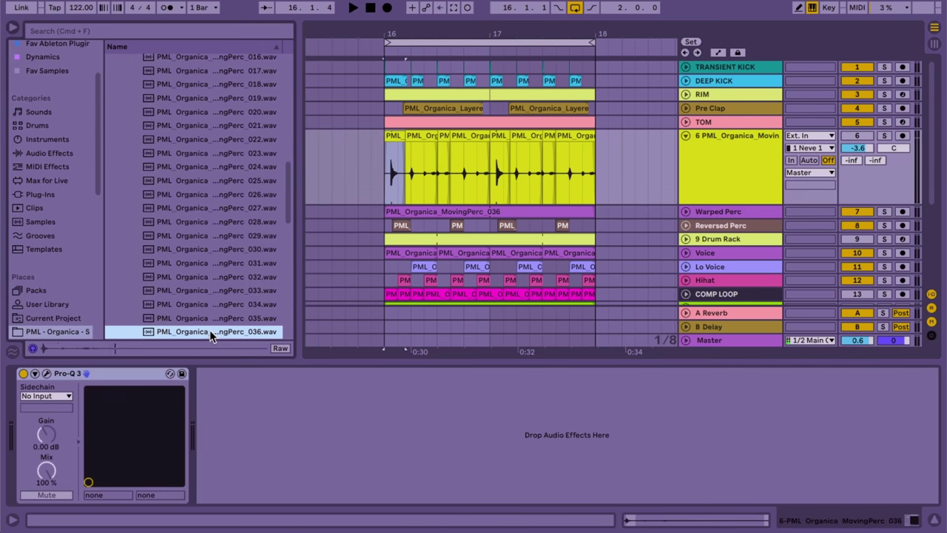
pyautogui.moveTo(211, 332); pyautogui.dragTo(390, 193)
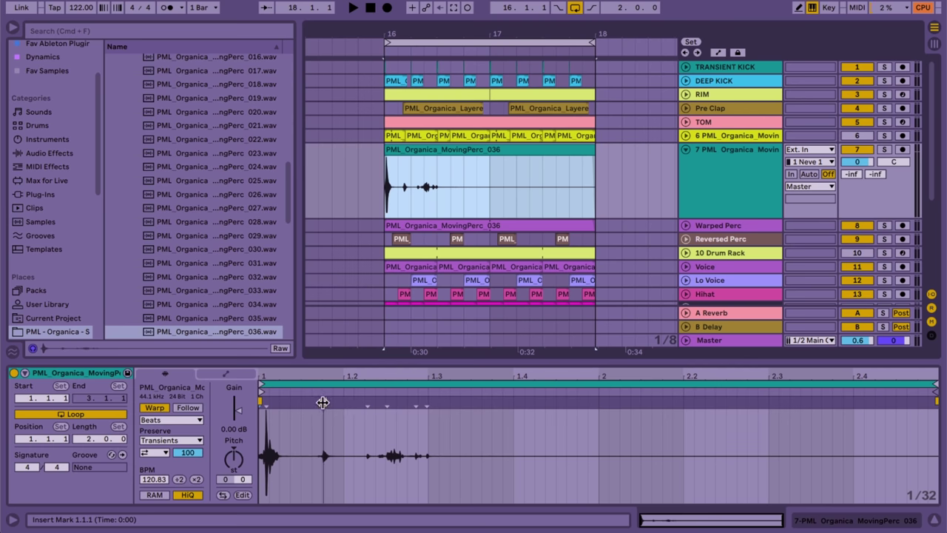
# Warp the MovingPerc_036 clip with markers at 1.2, 1.3, 1.4 and 2, and solo the track to audition it
pyautogui.moveTo(323, 402)
pyautogui.mouseDown()
pyautogui.moveTo(356, 399)
pyautogui.moveTo(345, 402)
pyautogui.mouseUp()
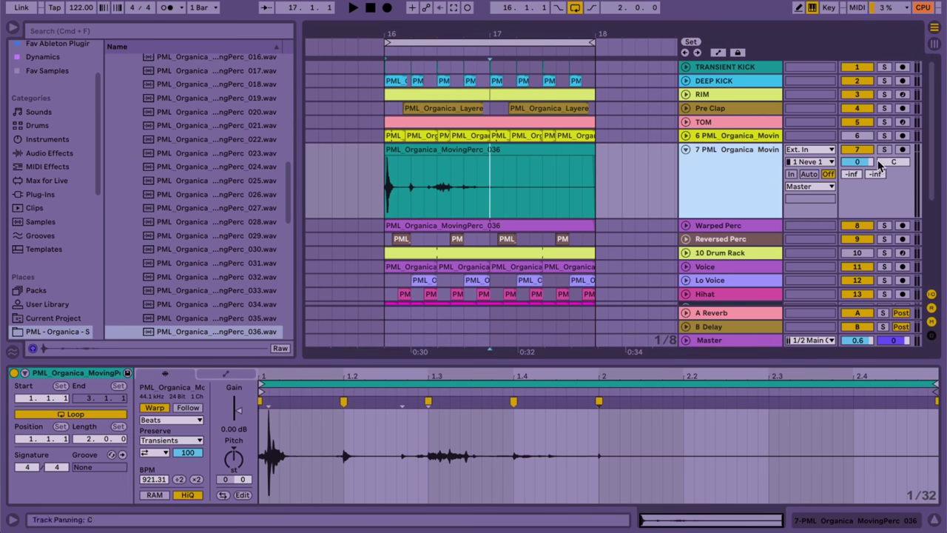
pyautogui.click(886, 150)
pyautogui.press('space')
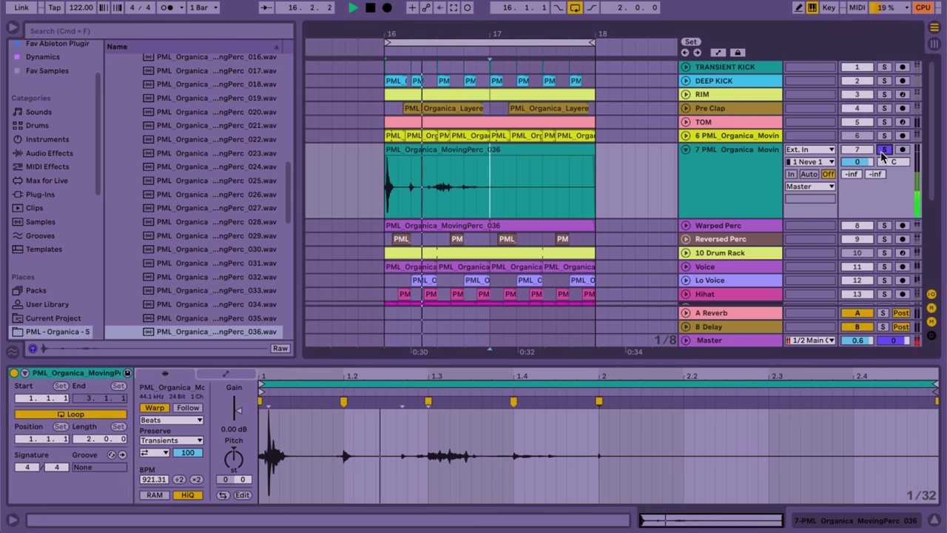
# Set the MovingPerc_036 clip's transient loop mode to off with envelope 35, and duplicate its first bar to bar 17
pyautogui.click(156, 453)
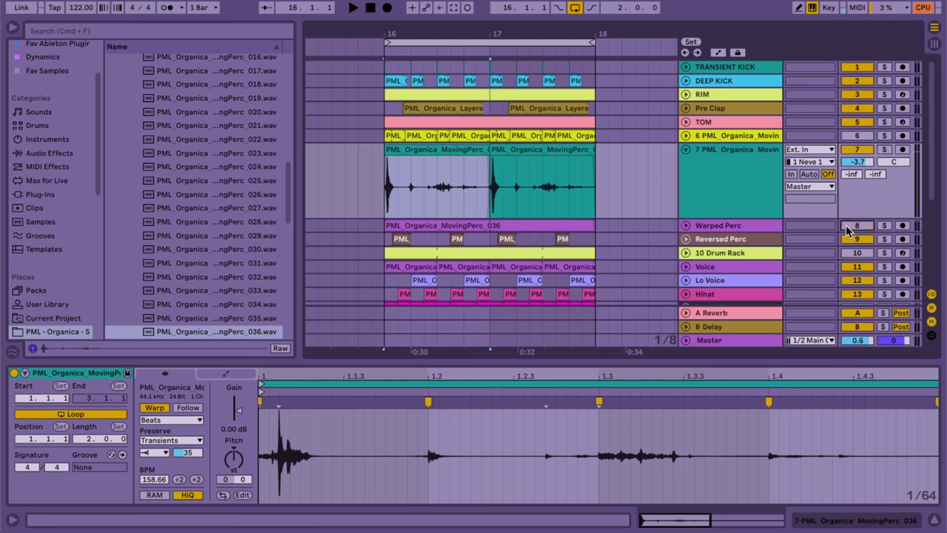
pyautogui.press('space')
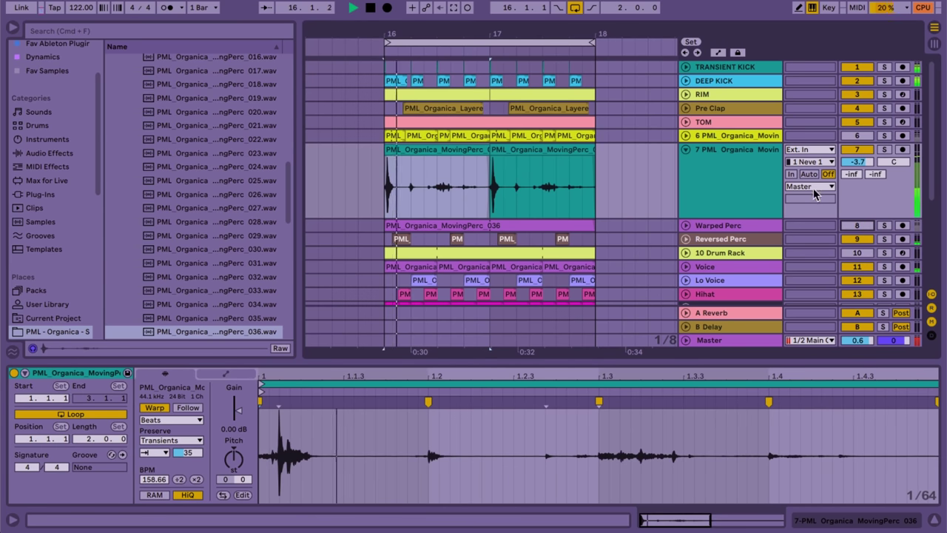
# Set the MovingPerc_036 track's volume to -5.0 dB and transpose its first clip by -2 semitones during playback
pyautogui.moveTo(858, 162); pyautogui.dragTo(857, 171)
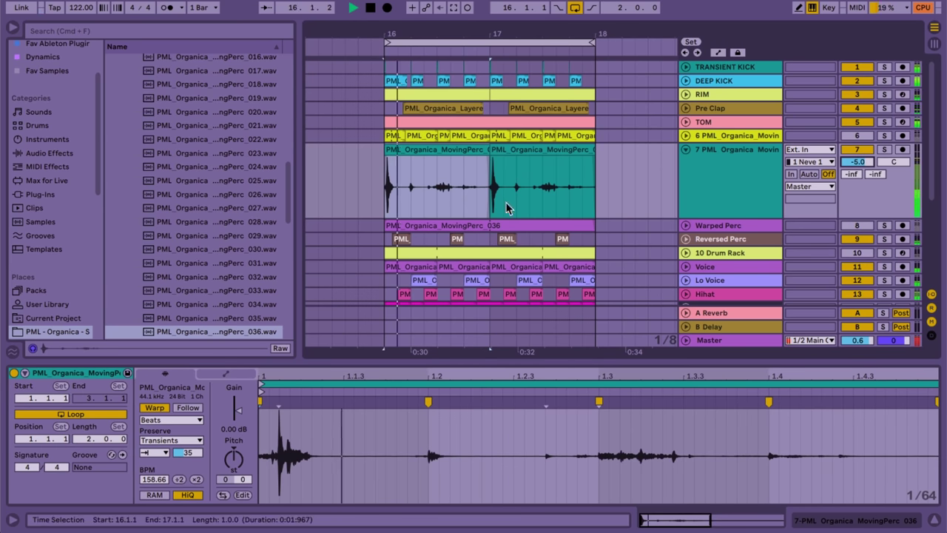
pyautogui.moveTo(234, 455); pyautogui.dragTo(233, 460)
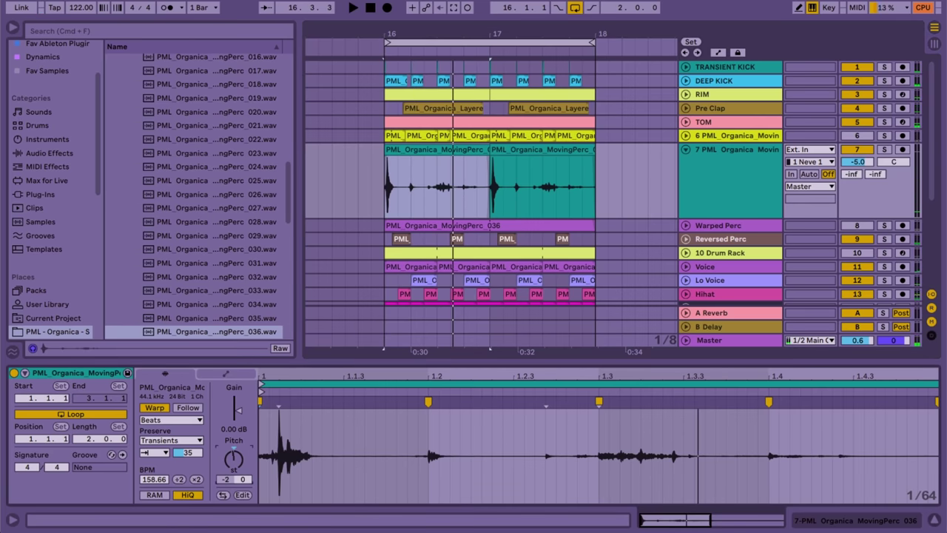
pyautogui.click(858, 162)
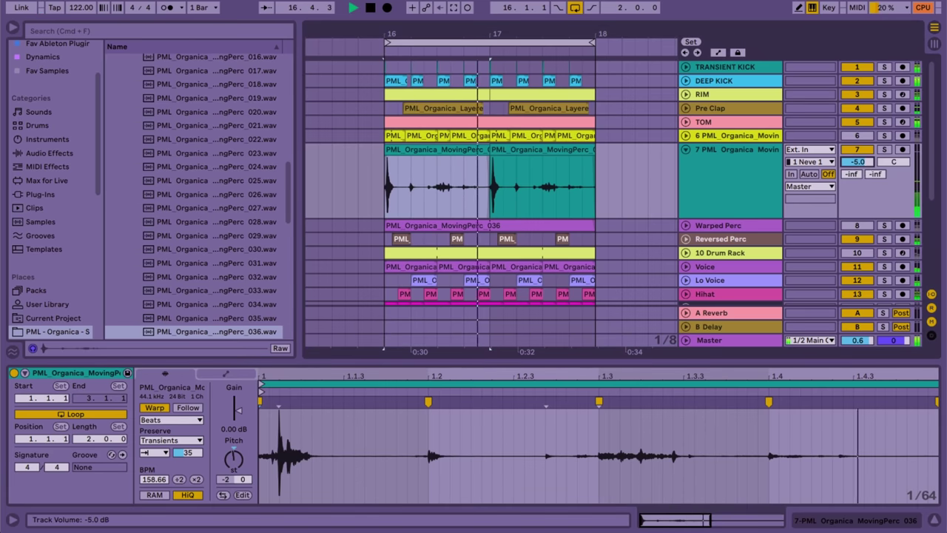